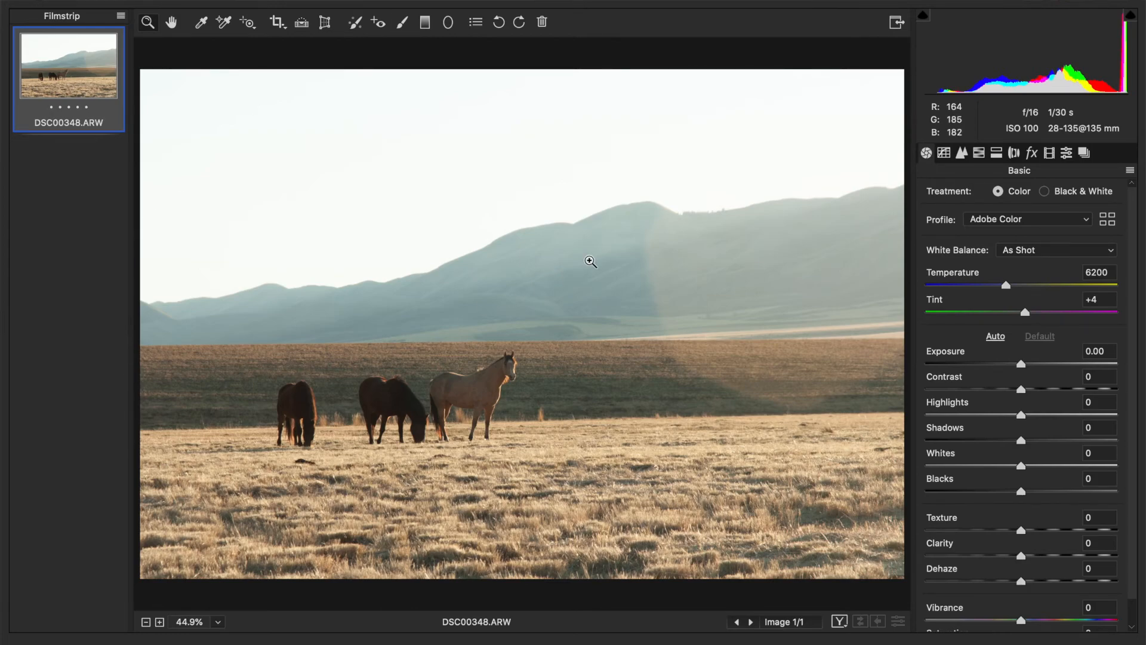
- Straighten the photo to the horizon and crop away a strip along its right edge
click(303, 24)
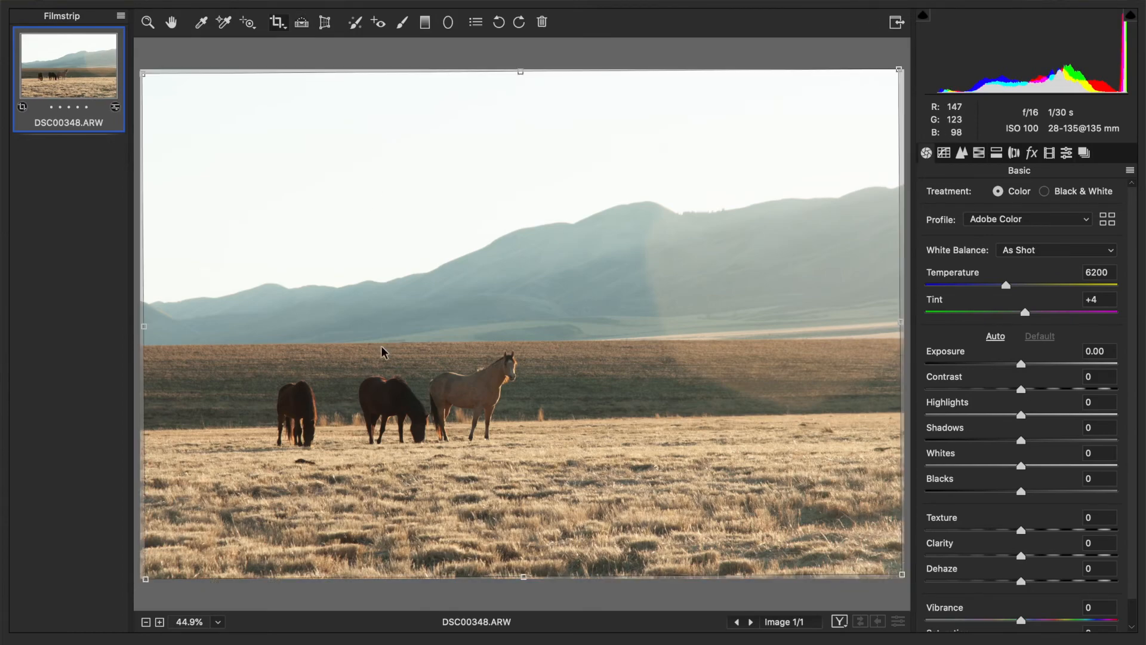
click(174, 22)
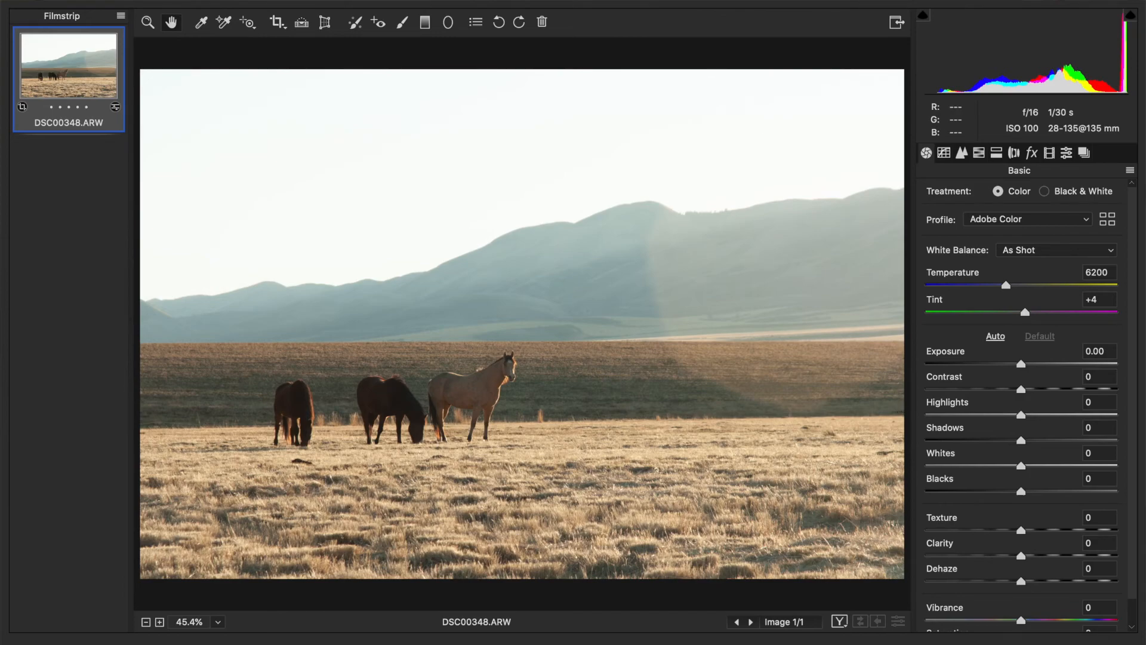
click(277, 23)
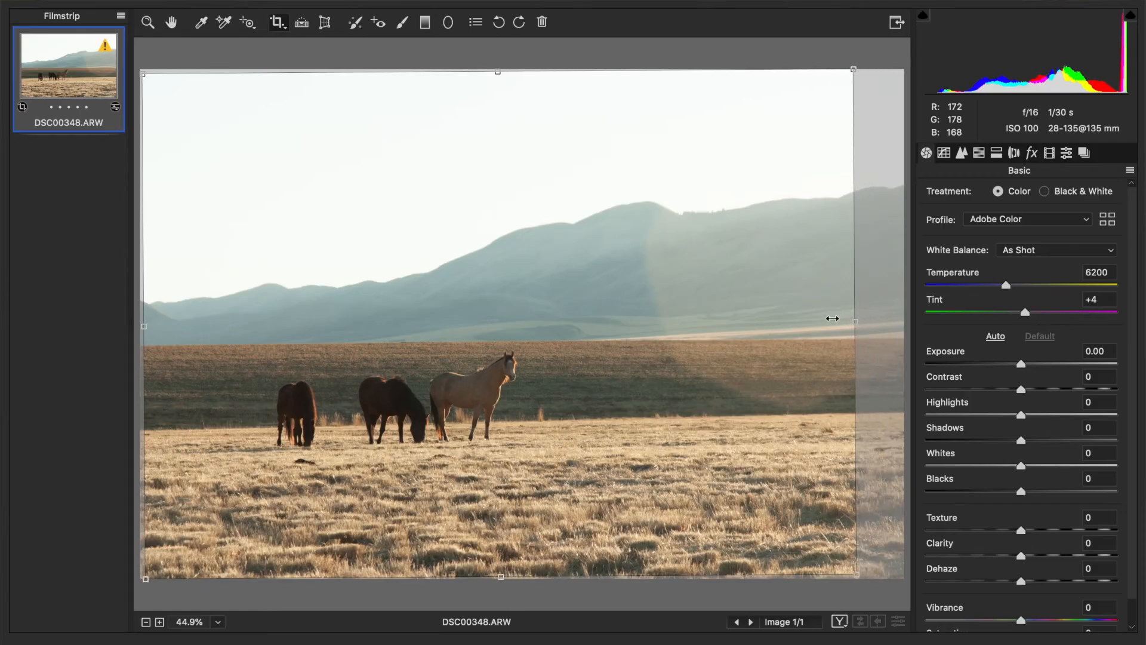
drag(832, 320, 806, 323)
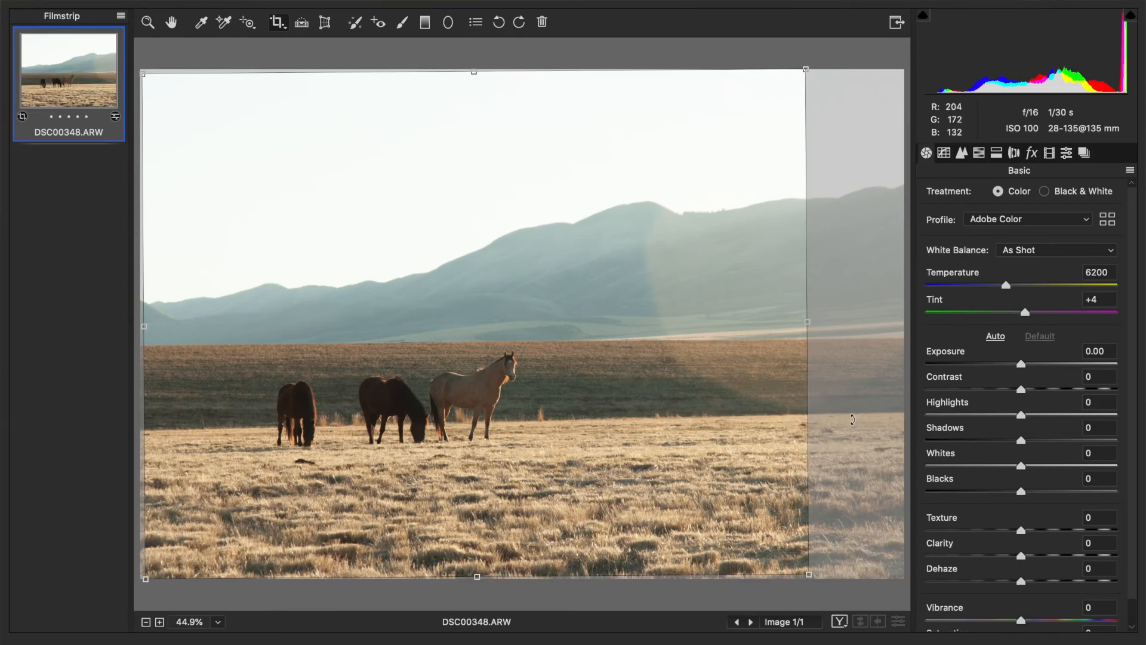
click(177, 25)
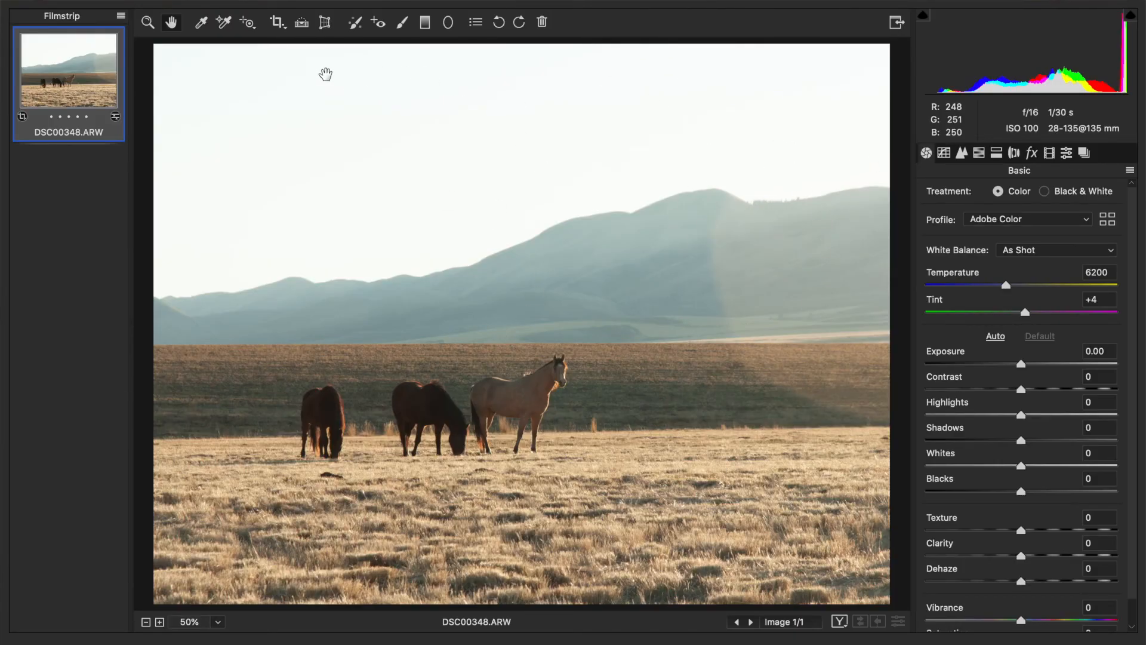
- Set up the Adjustment Brush with Exposure -1.70, Size 26, Feather 24, Flow 50 and Density 100
click(403, 24)
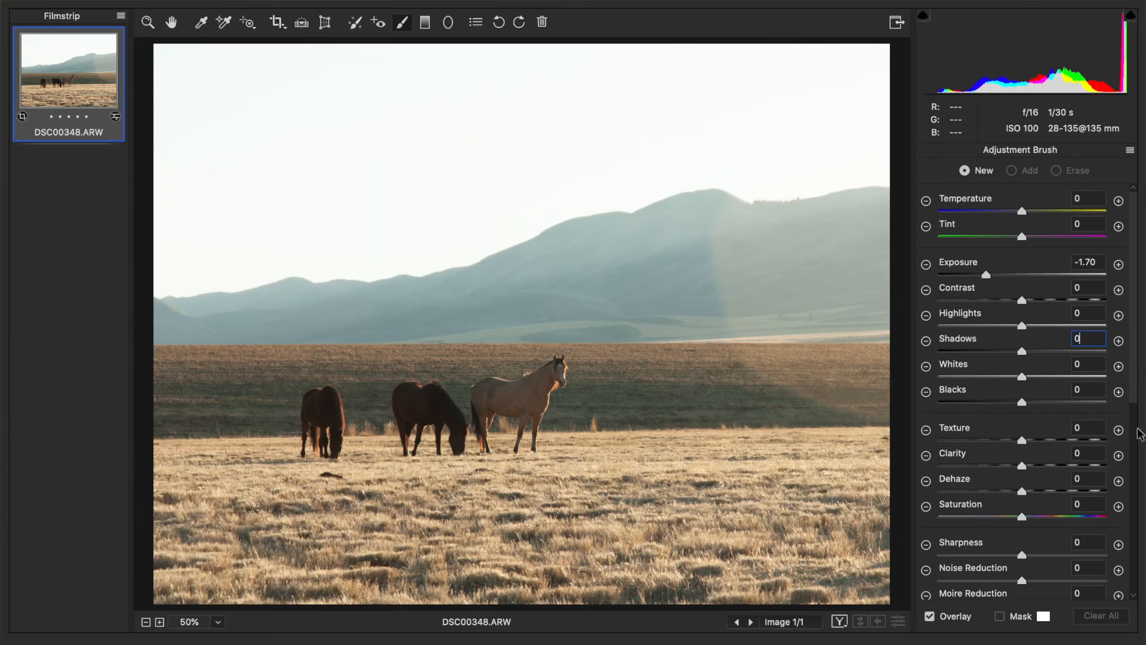
scroll(1061, 483, down, 10)
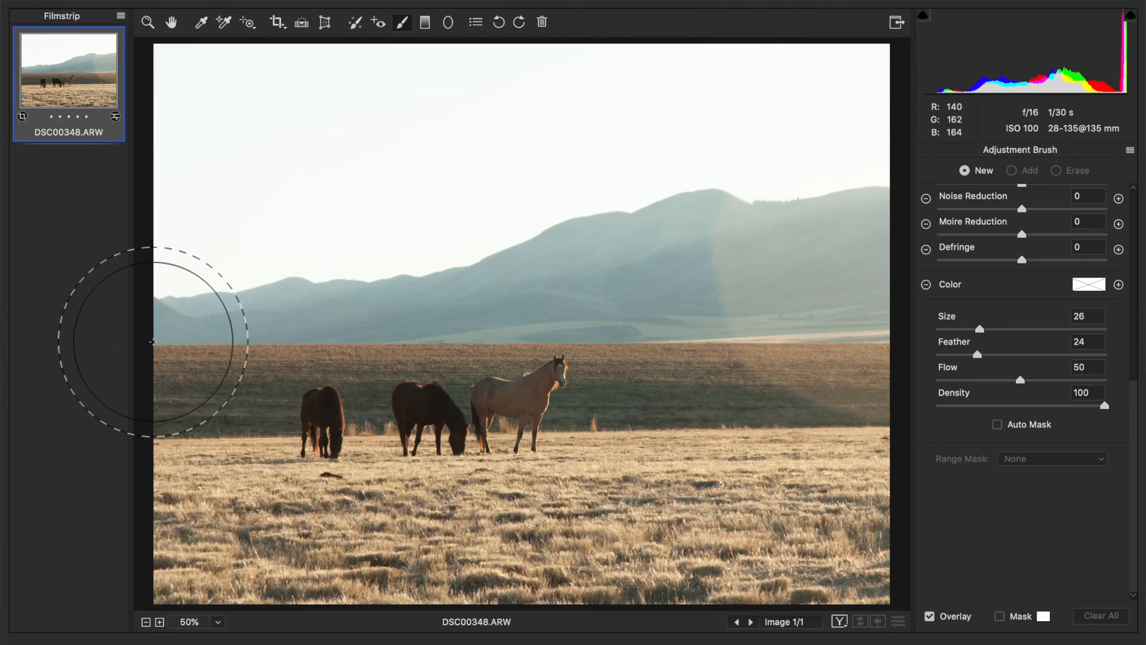
click(191, 267)
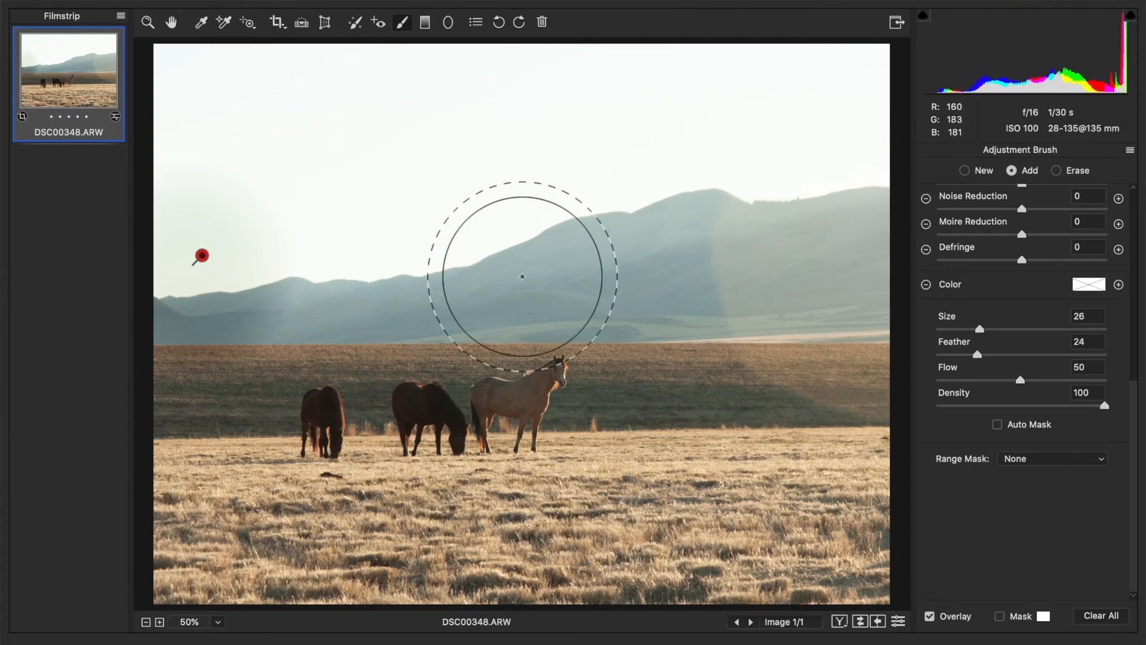
shift+click(878, 262)
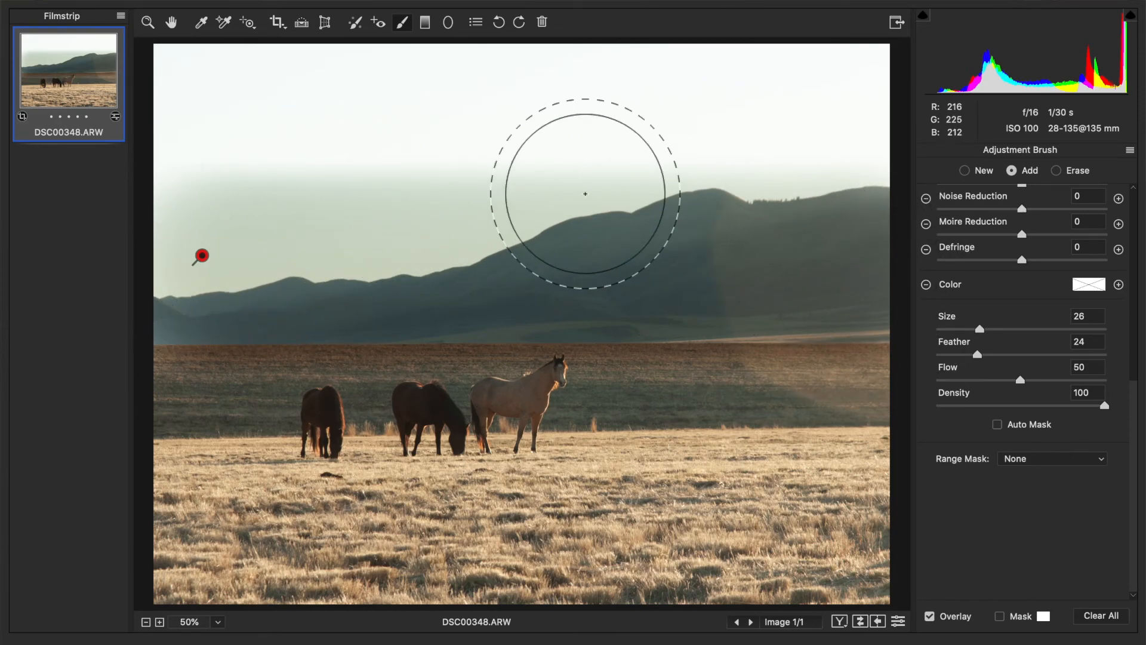
key(ctrl+z)
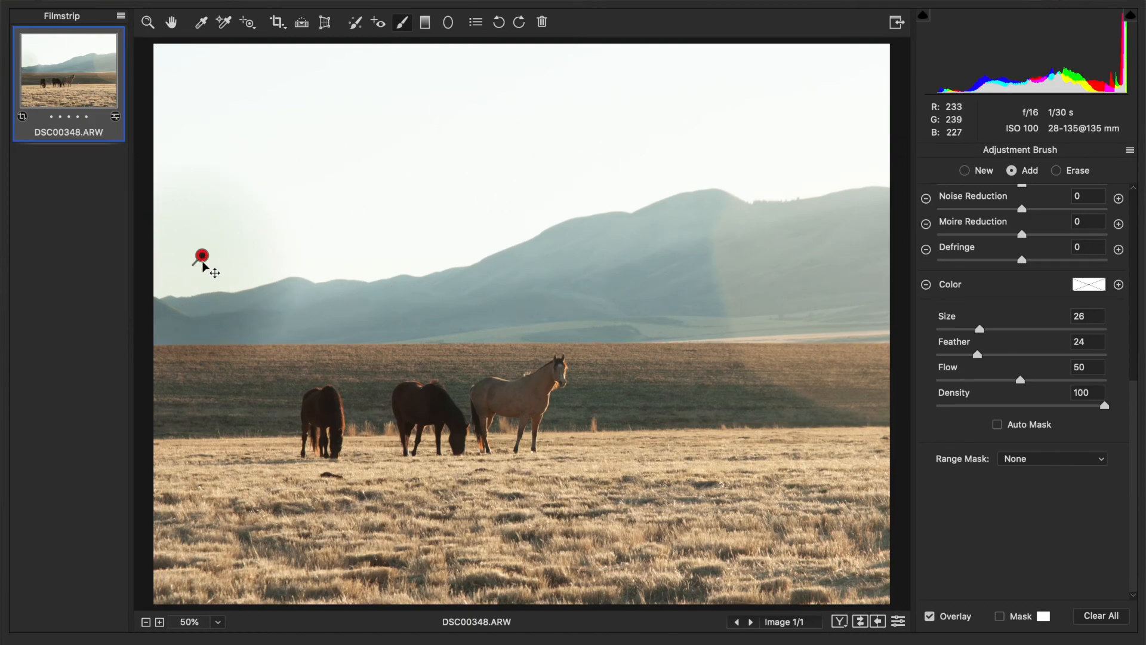
key(Delete)
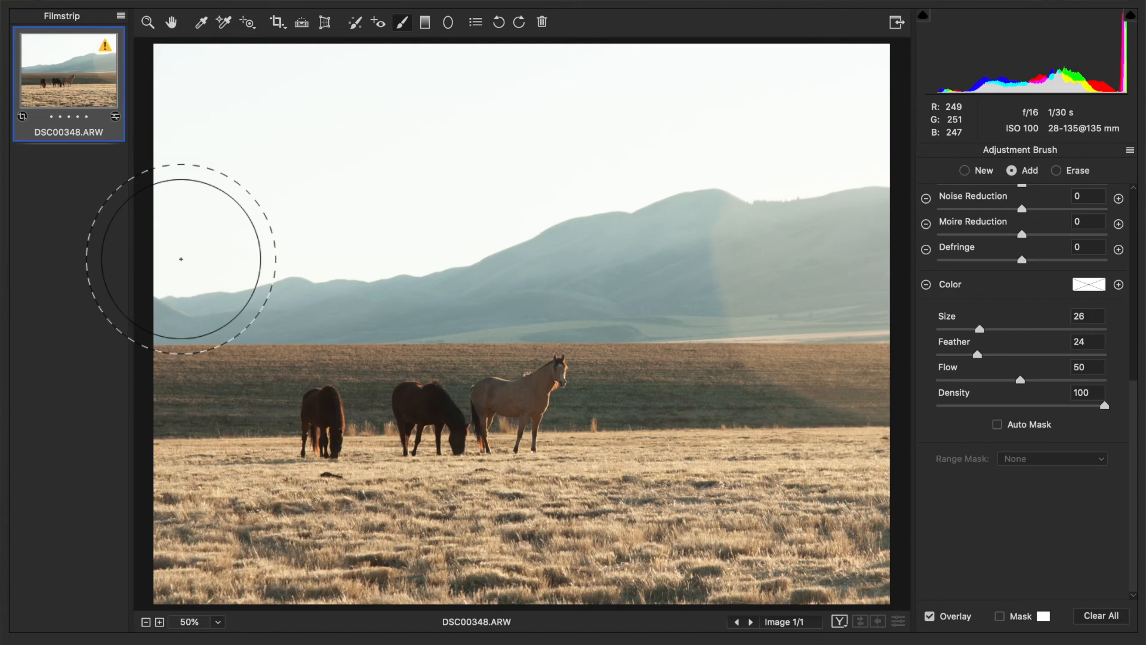
- Paint the darkening adjustment in straight bands across the mountains and the whole sky
click(181, 260)
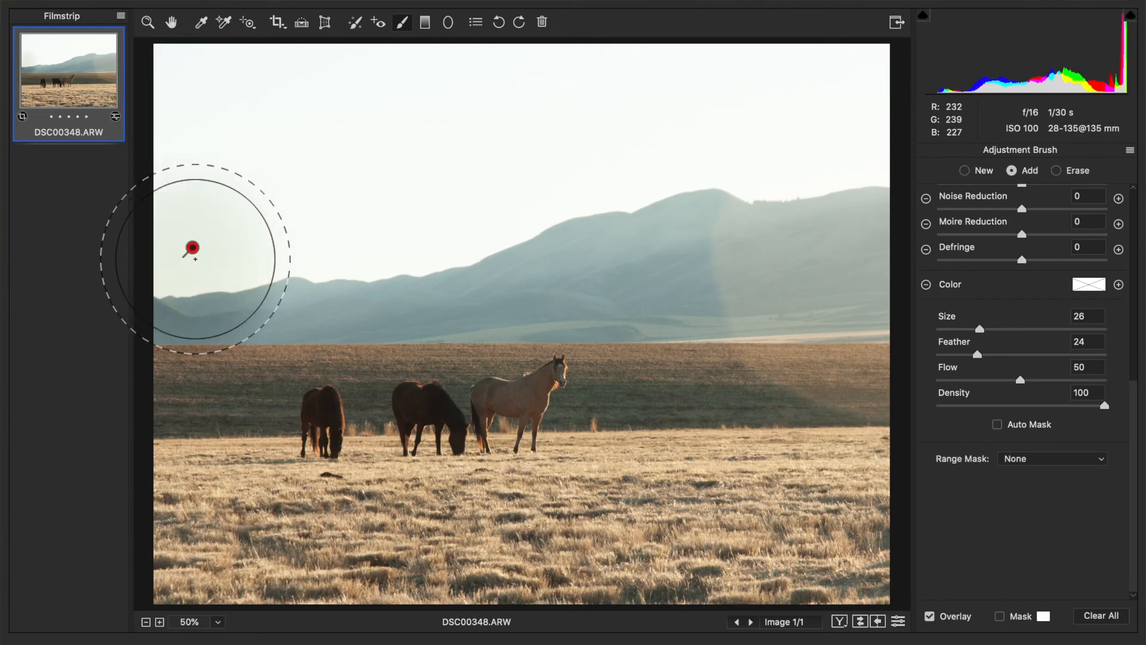
shift+click(866, 258)
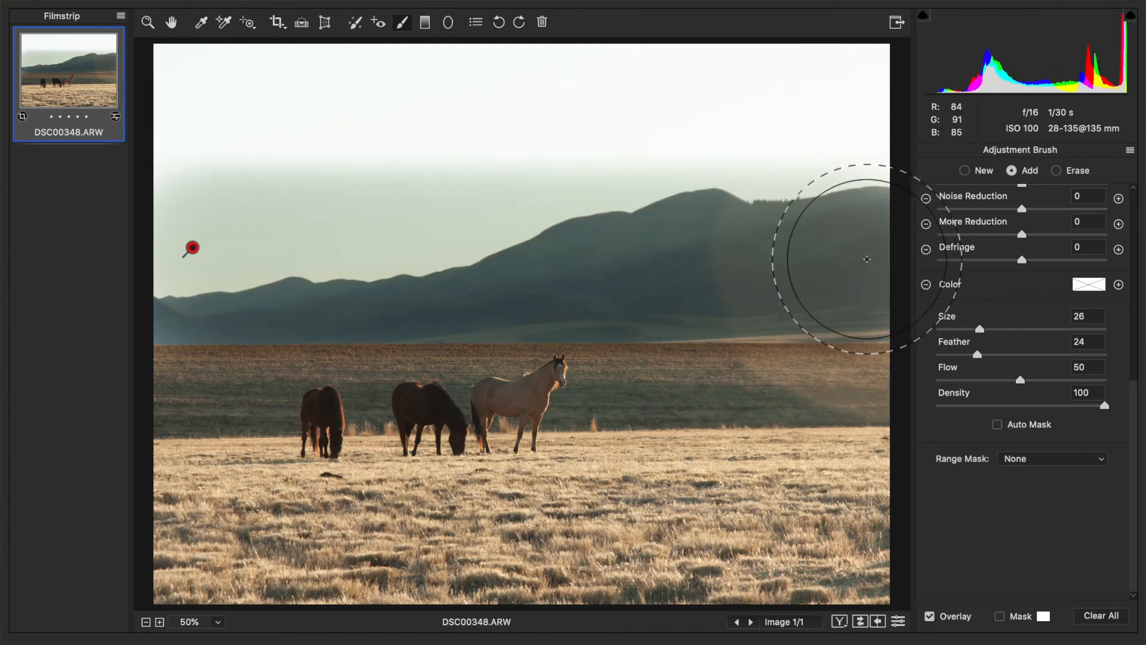
mouse_move(205, 102)
mouse_down()
mouse_move(177, 105)
mouse_move(275, 78)
mouse_move(580, 72)
mouse_move(908, 84)
mouse_up()
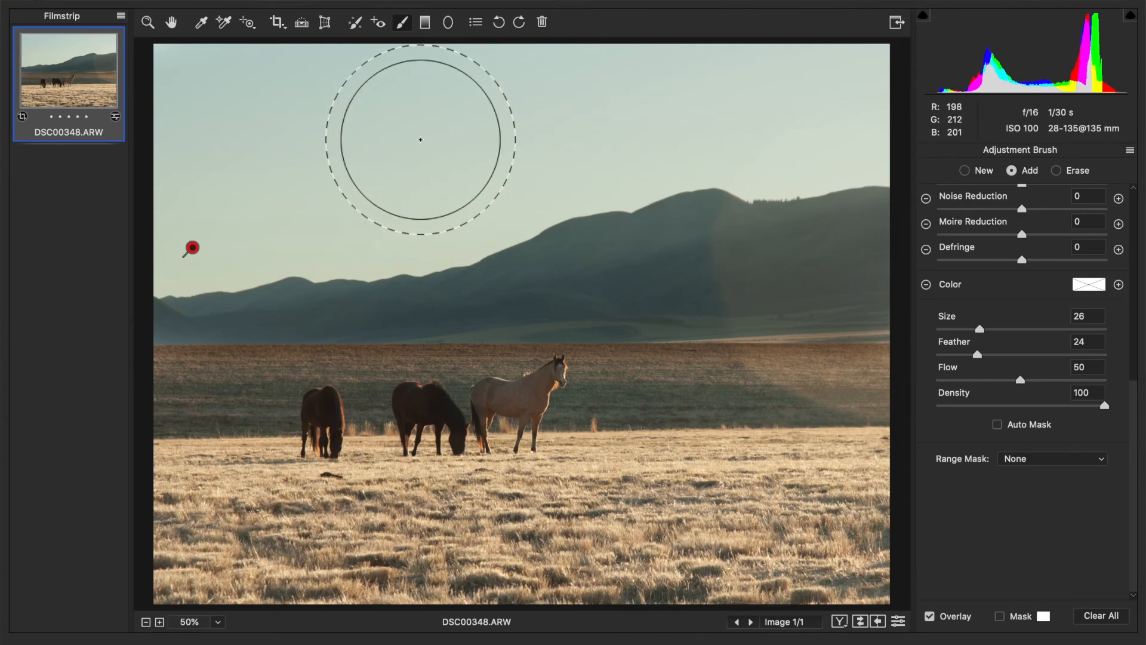
- Set the sky and mountain brush adjustment to Exposure -1.70, Temperature -33 and Tint +4
scroll(966, 287, up, 8)
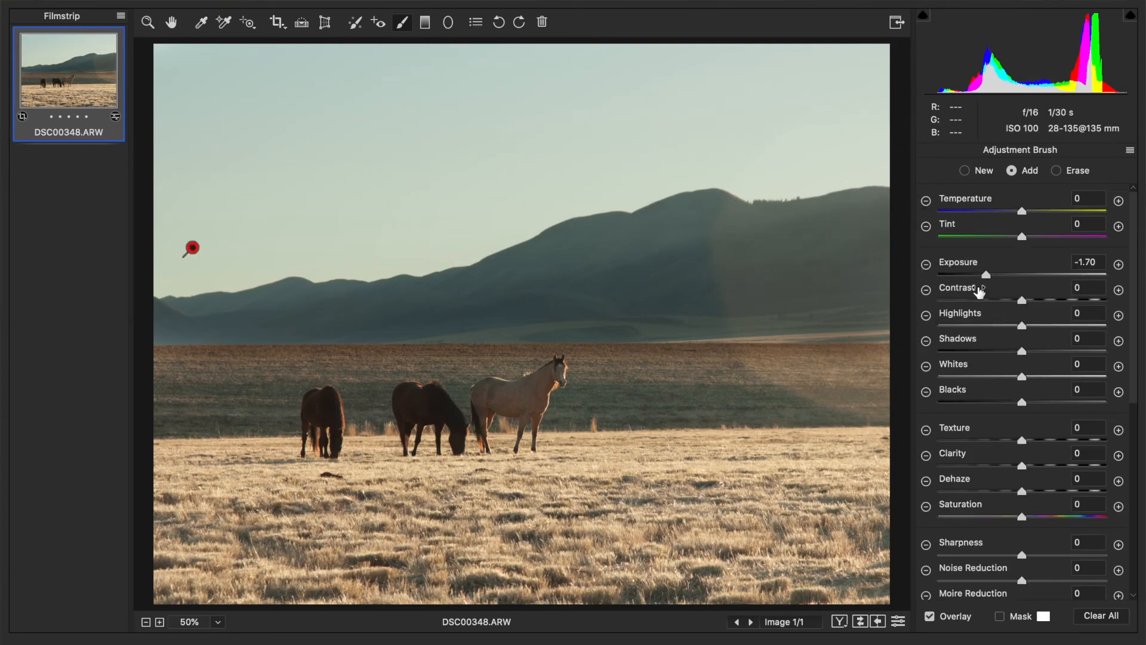
mouse_move(974, 275)
mouse_down()
mouse_move(947, 278)
mouse_move(987, 281)
mouse_up()
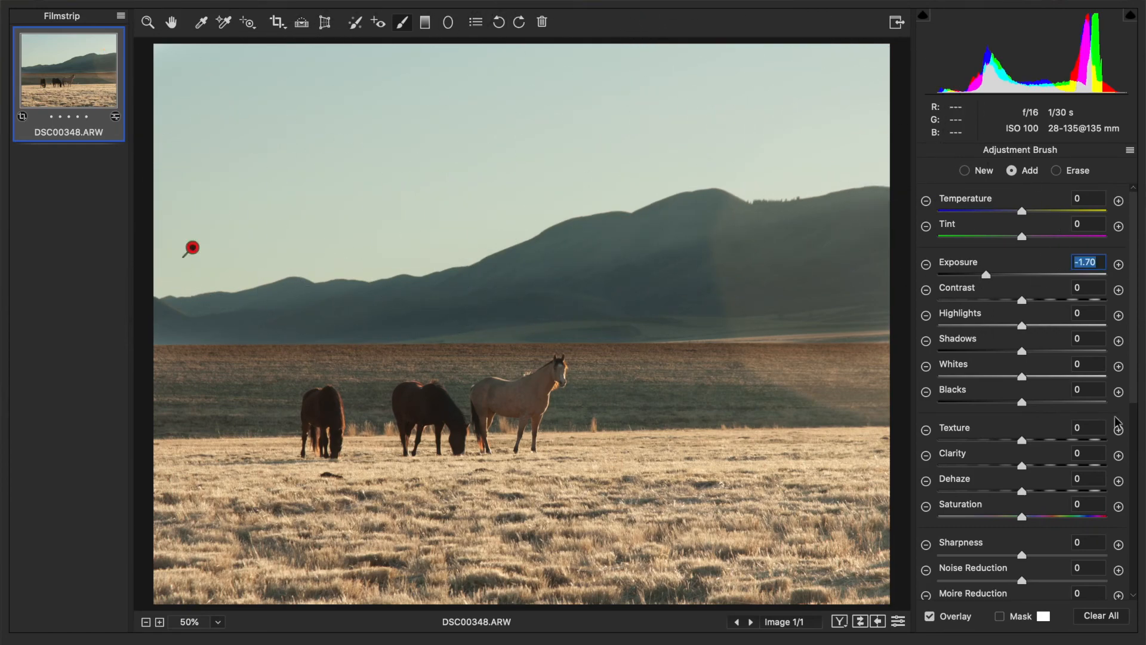
scroll(1016, 344, down, 2)
scroll(1016, 343, up, 2)
drag(1024, 215, 999, 214)
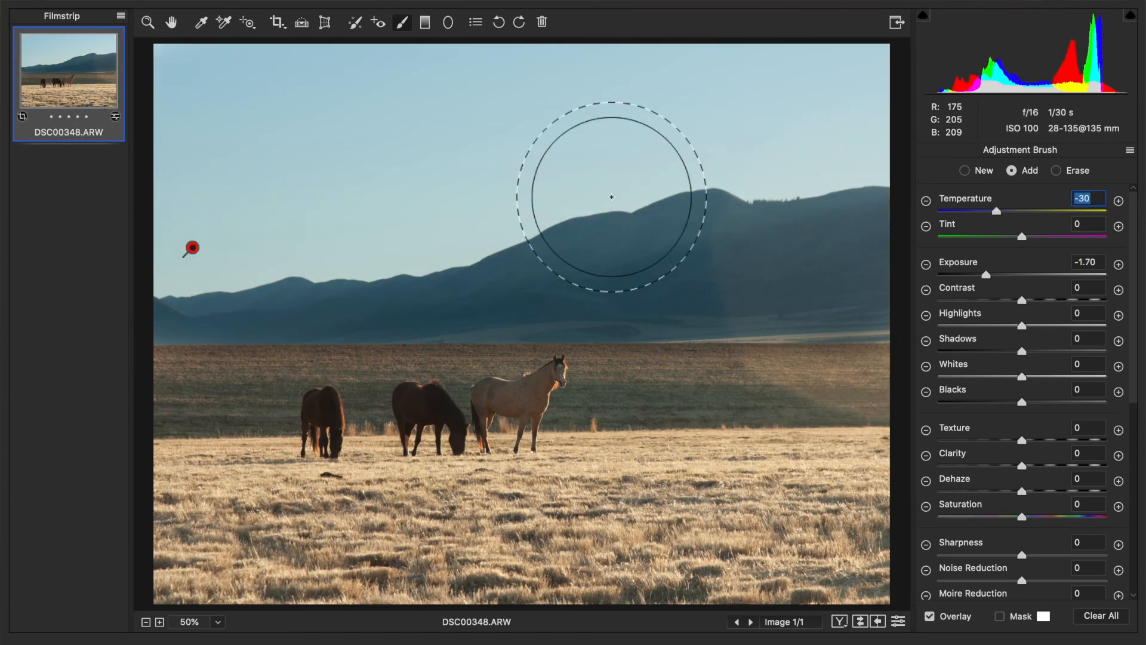
drag(997, 213, 995, 212)
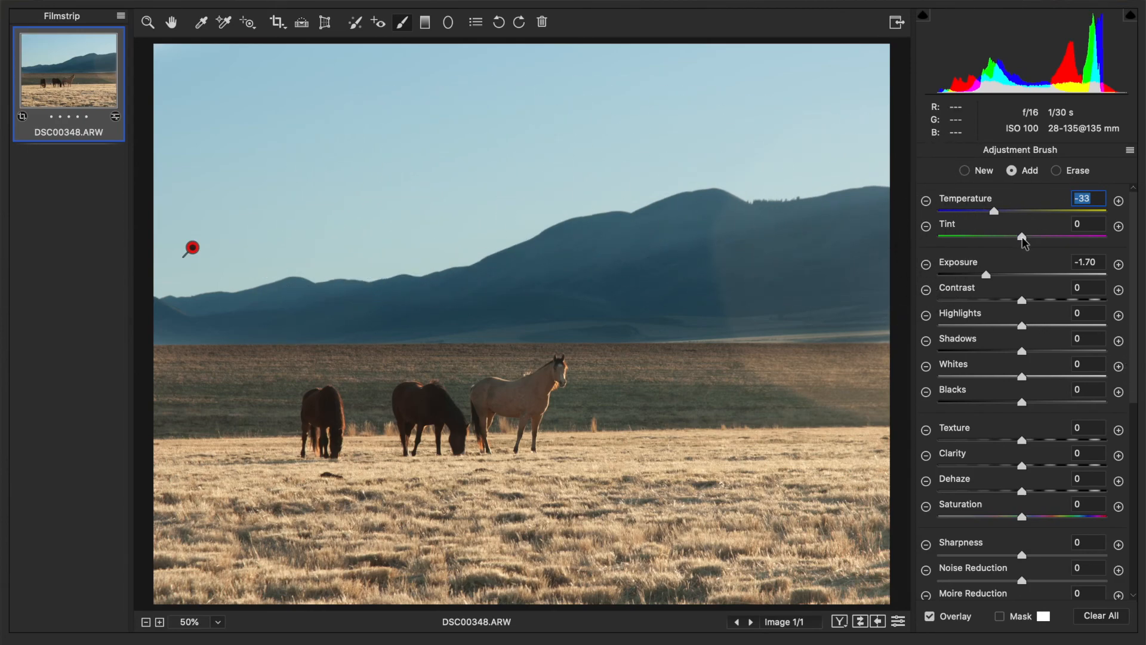
drag(1023, 237, 1025, 239)
key(Tab)
click(142, 214)
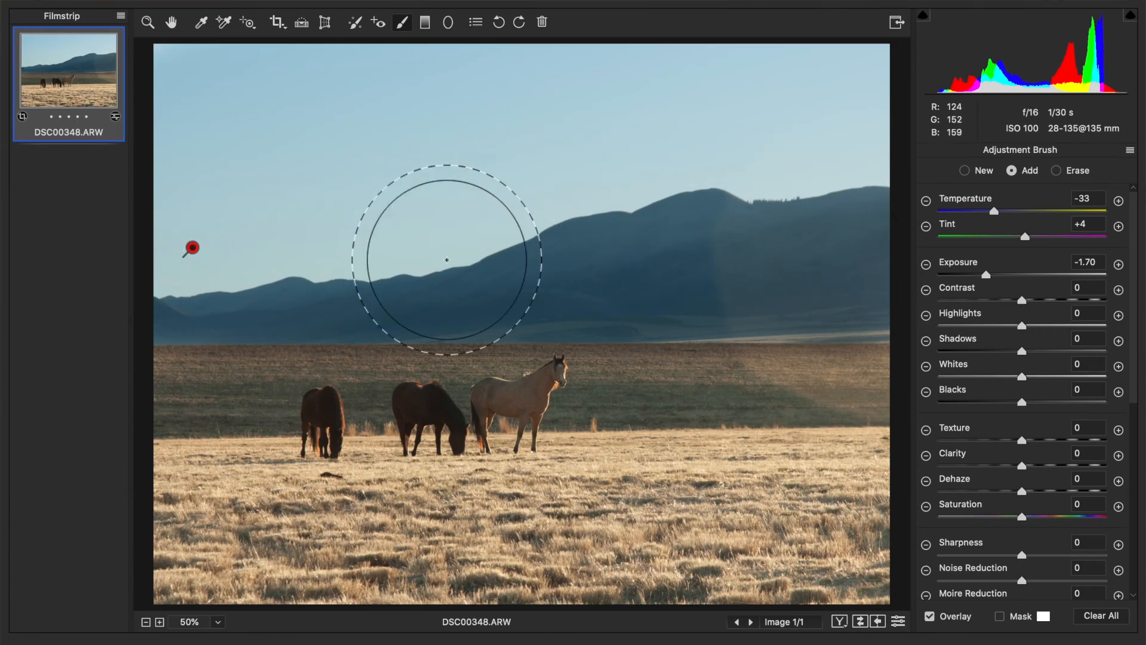
- Refine the sky and mountain adjustment with Clarity +52, Texture +11, Contrast +5, Saturation +12 and Temperature -43
drag(1043, 471, 1052, 470)
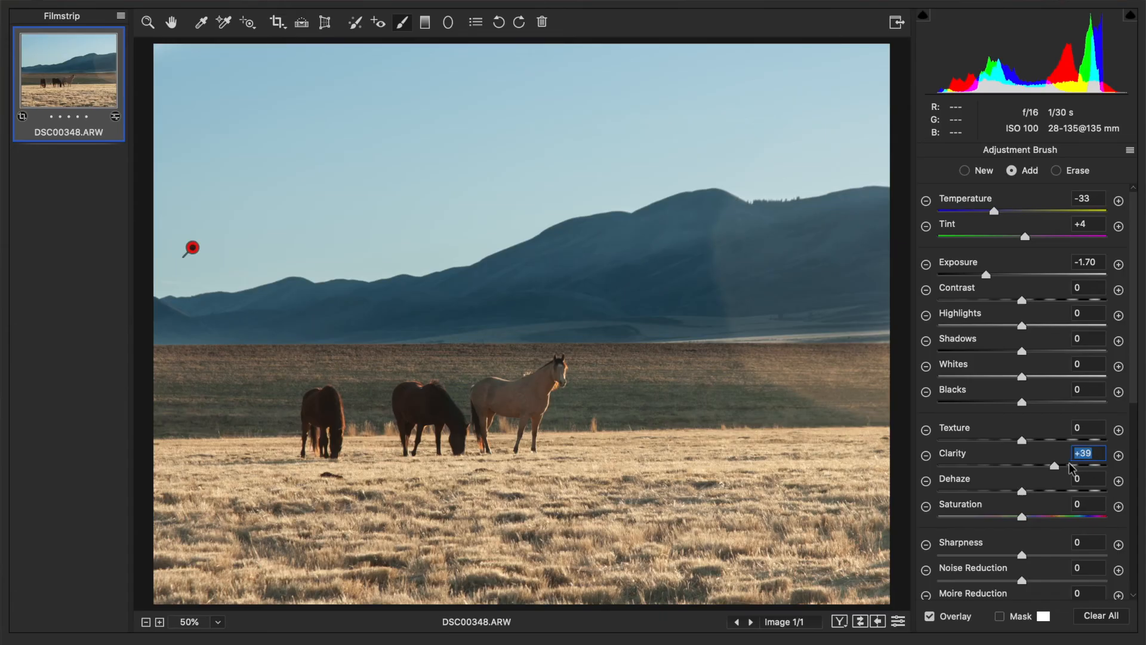
drag(1070, 466, 1034, 410)
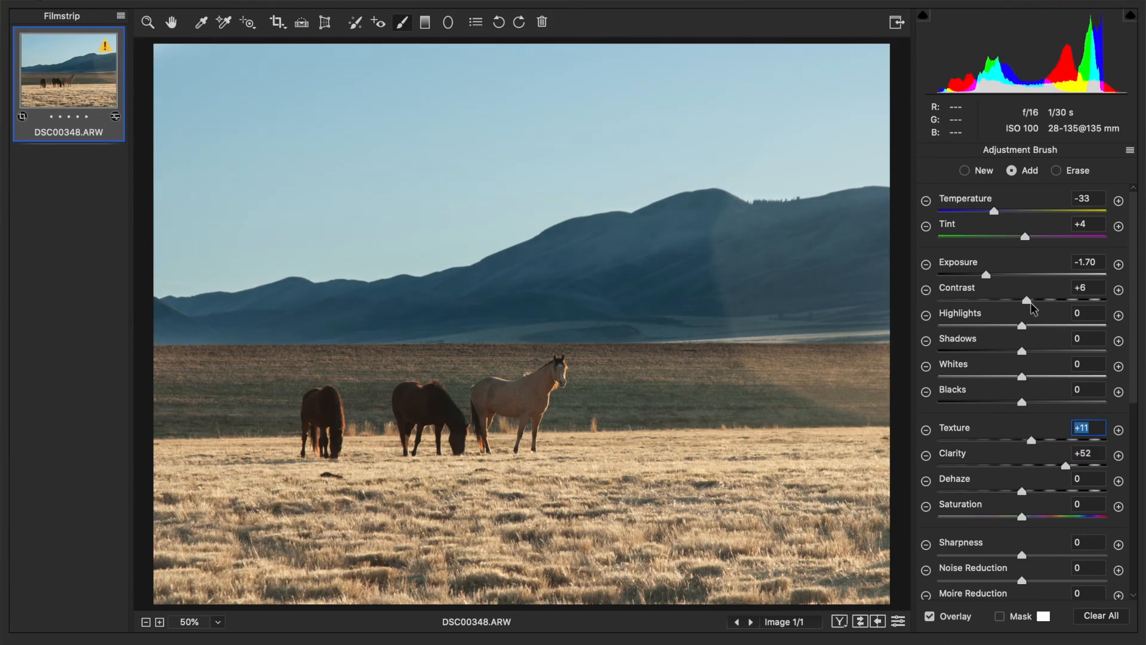
drag(1031, 303, 1034, 302)
click(1032, 517)
drag(1032, 518, 1033, 518)
drag(995, 210, 983, 211)
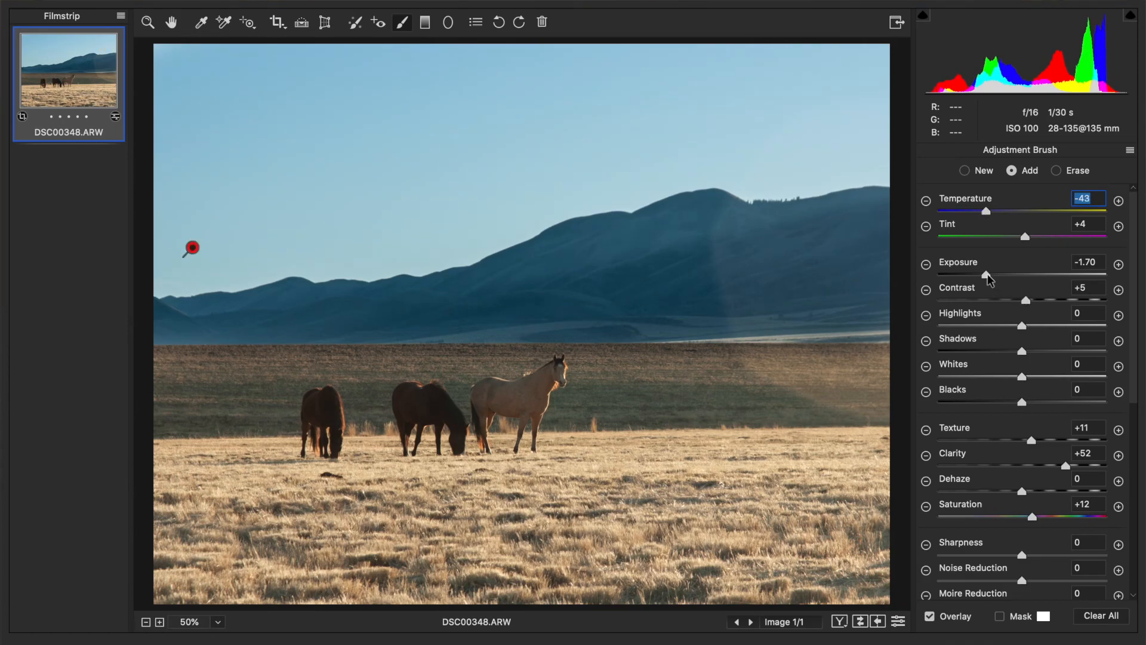
drag(989, 274, 988, 275)
- Set the overall photo's Temperature to 6400, Tint to +7, Clarity to +8 and Contrast to +2
click(179, 22)
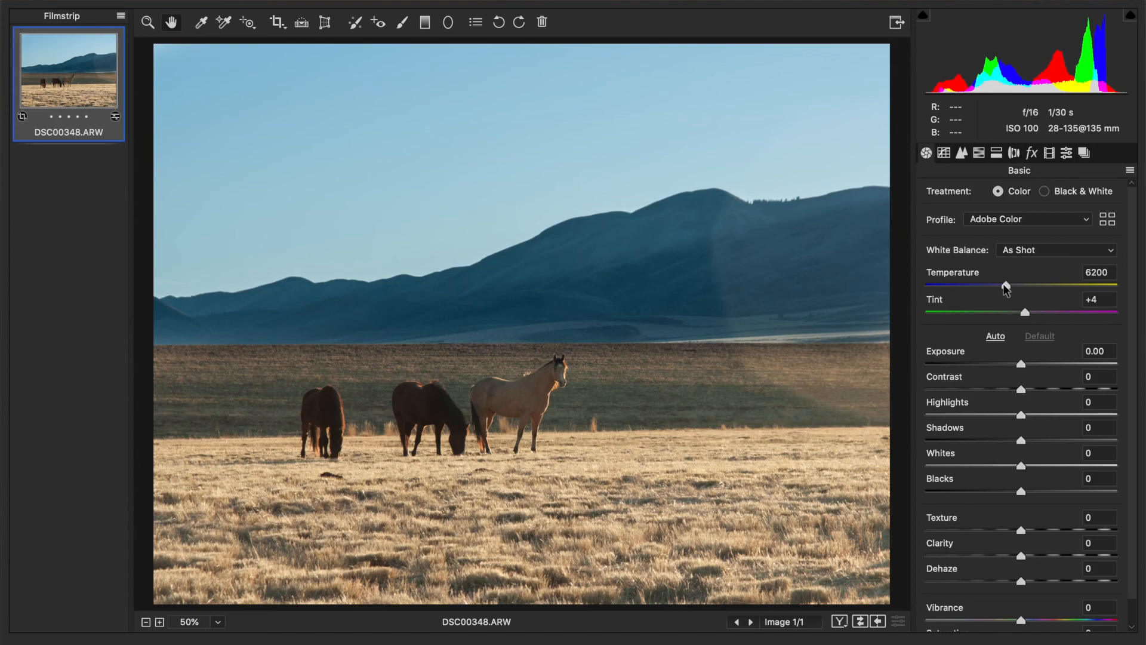
drag(1004, 285, 1009, 287)
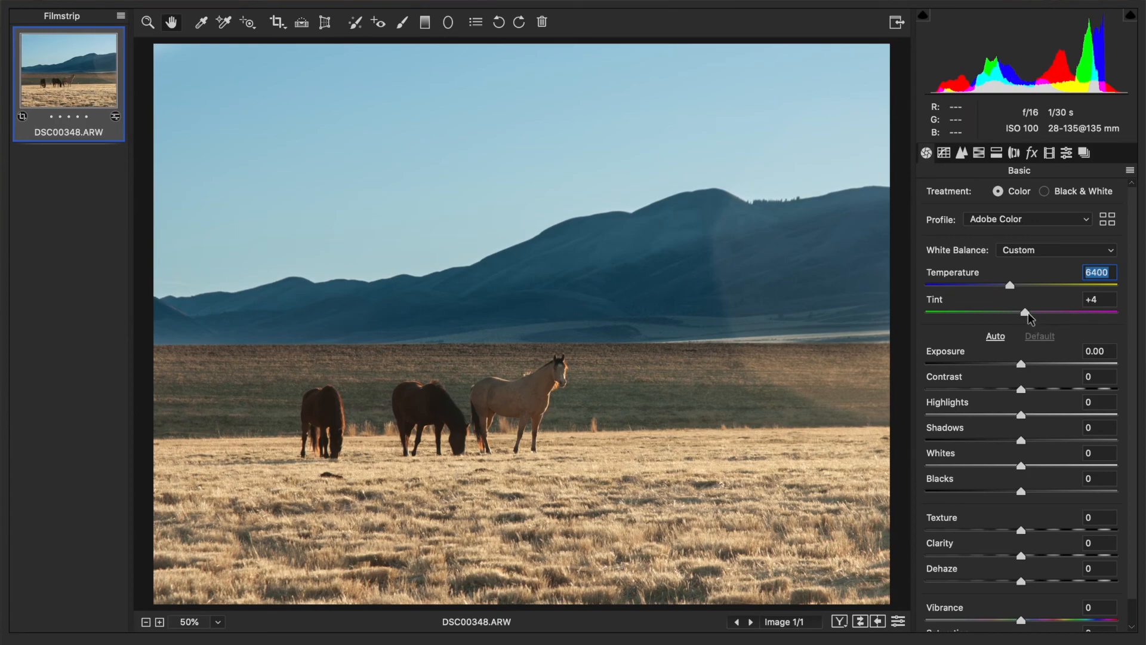
drag(1029, 313, 1030, 313)
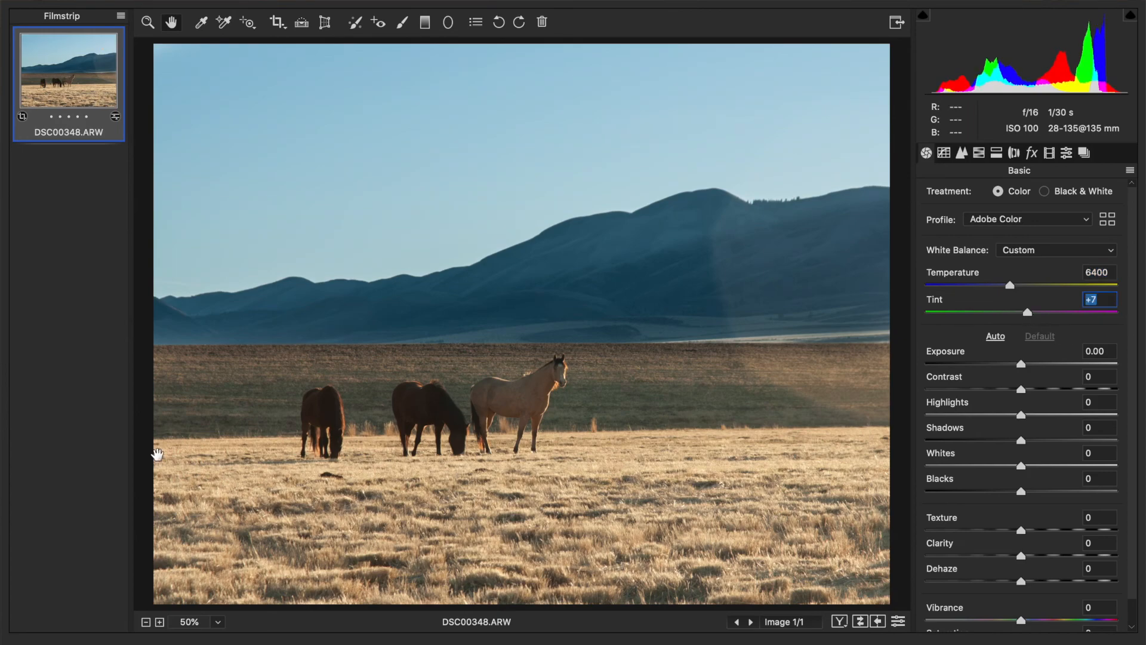
drag(1021, 556, 1030, 557)
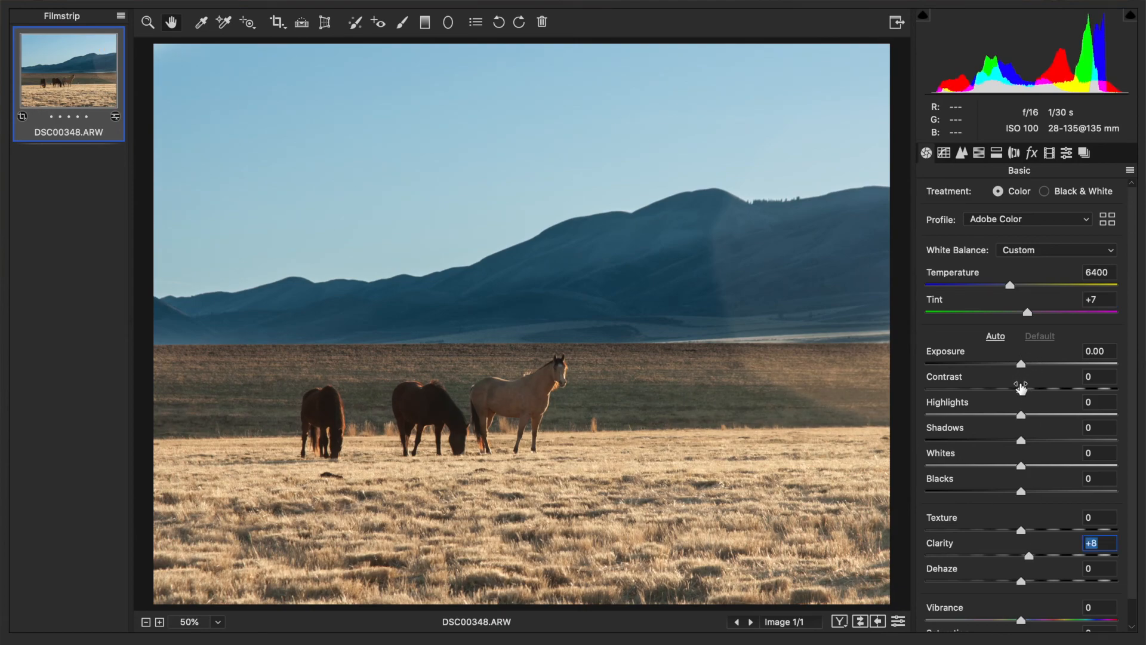
drag(1027, 391, 1029, 391)
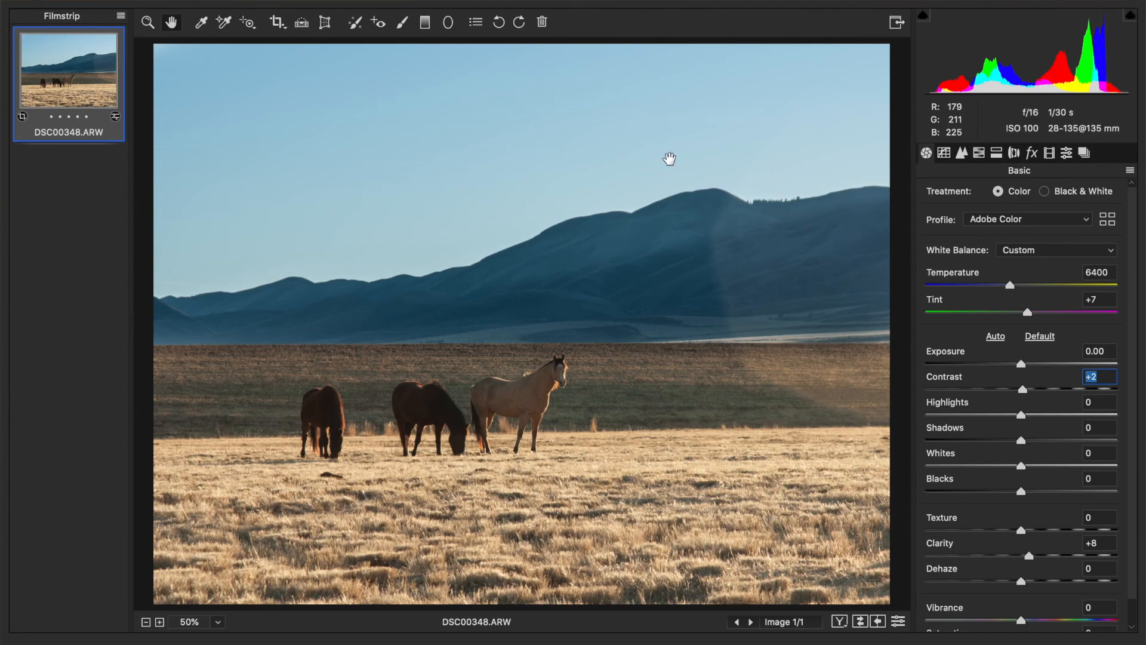
- Start a new Adjustment Brush for the horses and reset Temperature, Tint, Contrast, Texture, Clarity and Saturation to 0
click(1130, 18)
click(207, 624)
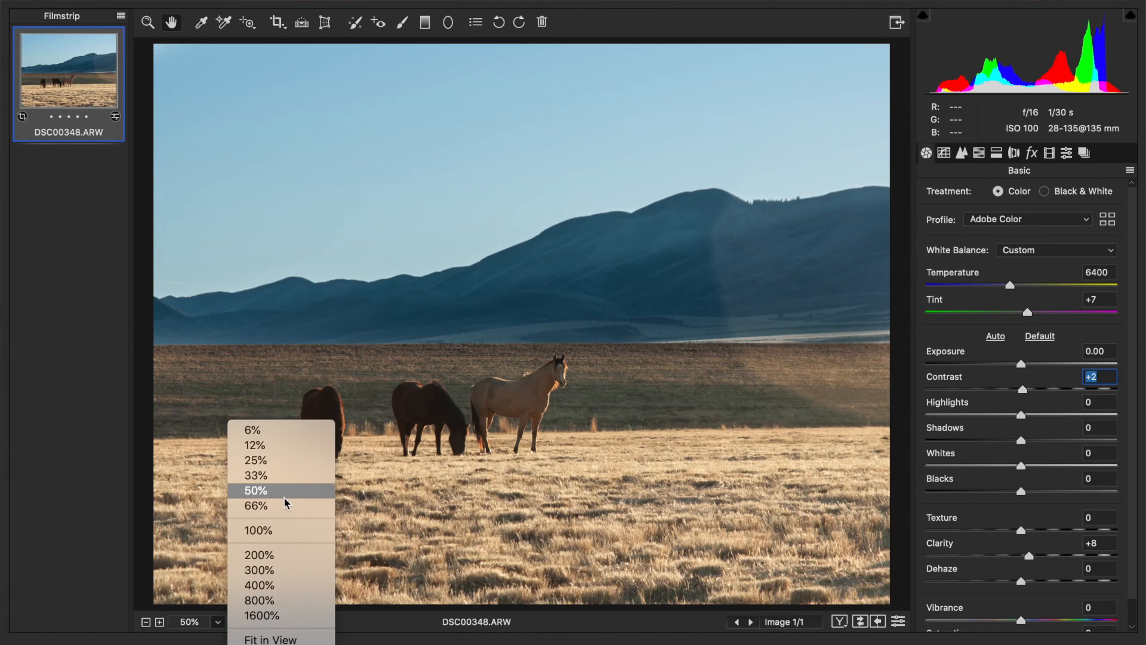
click(255, 530)
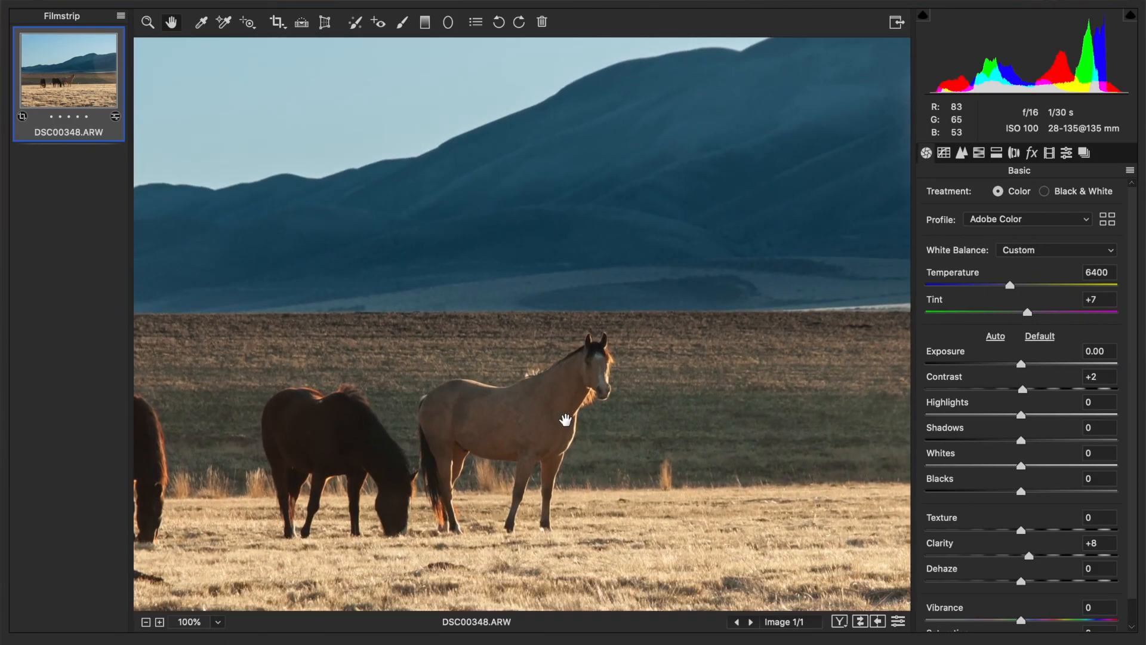
scroll(647, 462, right, 4)
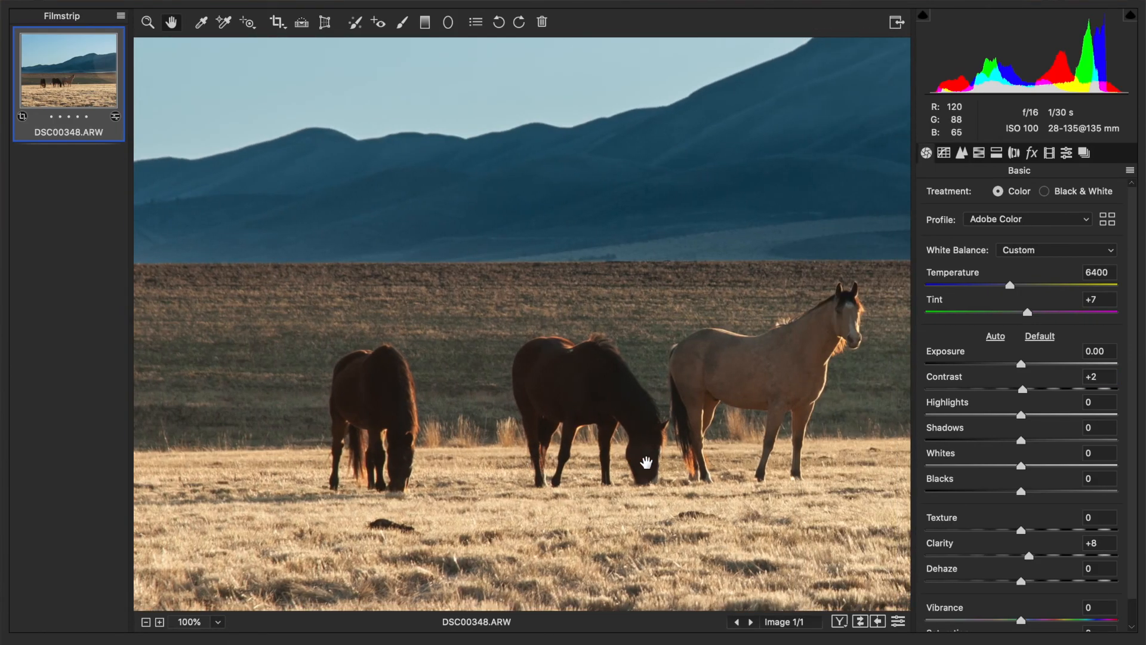
scroll(647, 462, right, 4)
click(408, 22)
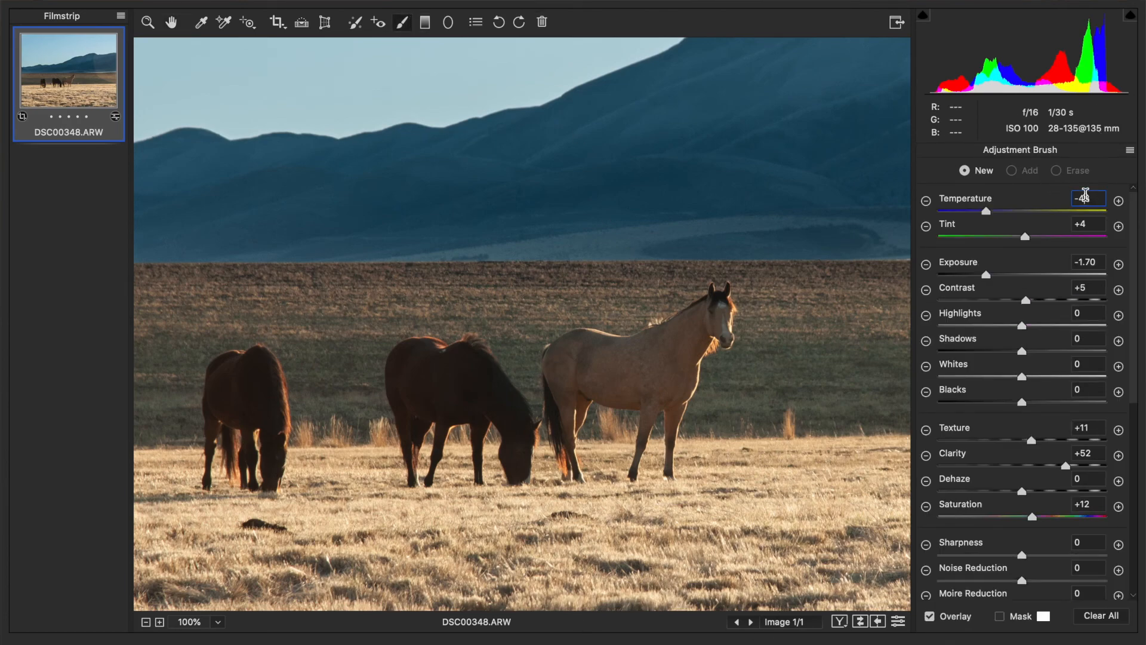
text(0)
key(Return)
double_click(1086, 287)
text(0)
double_click(1085, 427)
text(0)
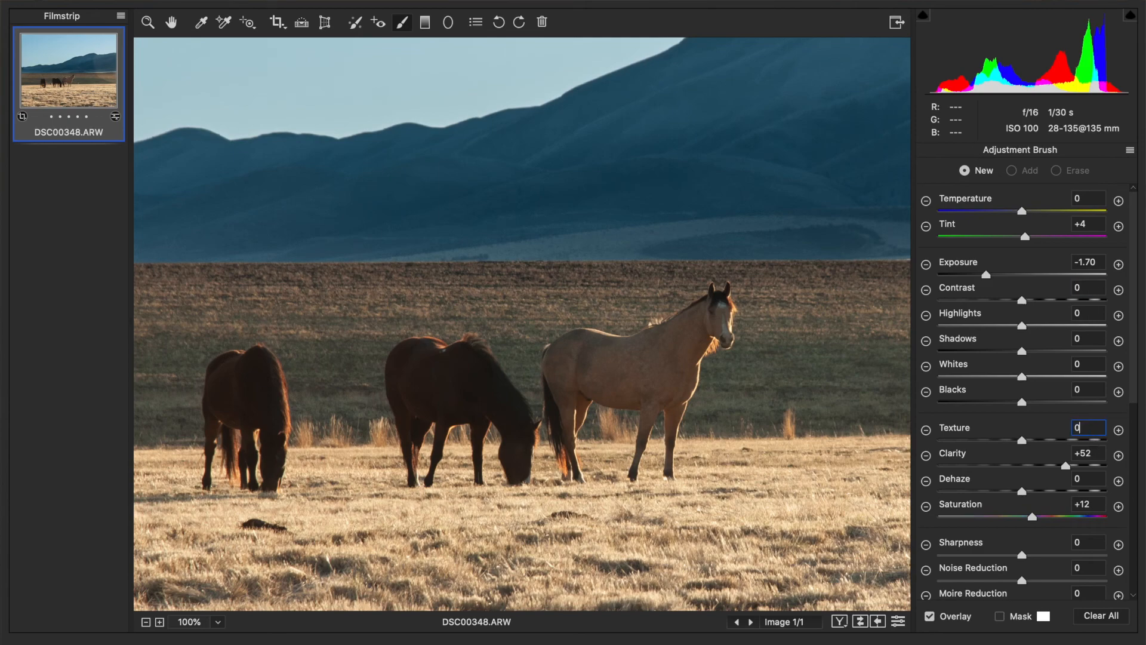
double_click(1090, 453)
text(0)
double_click(1085, 505)
text(0)
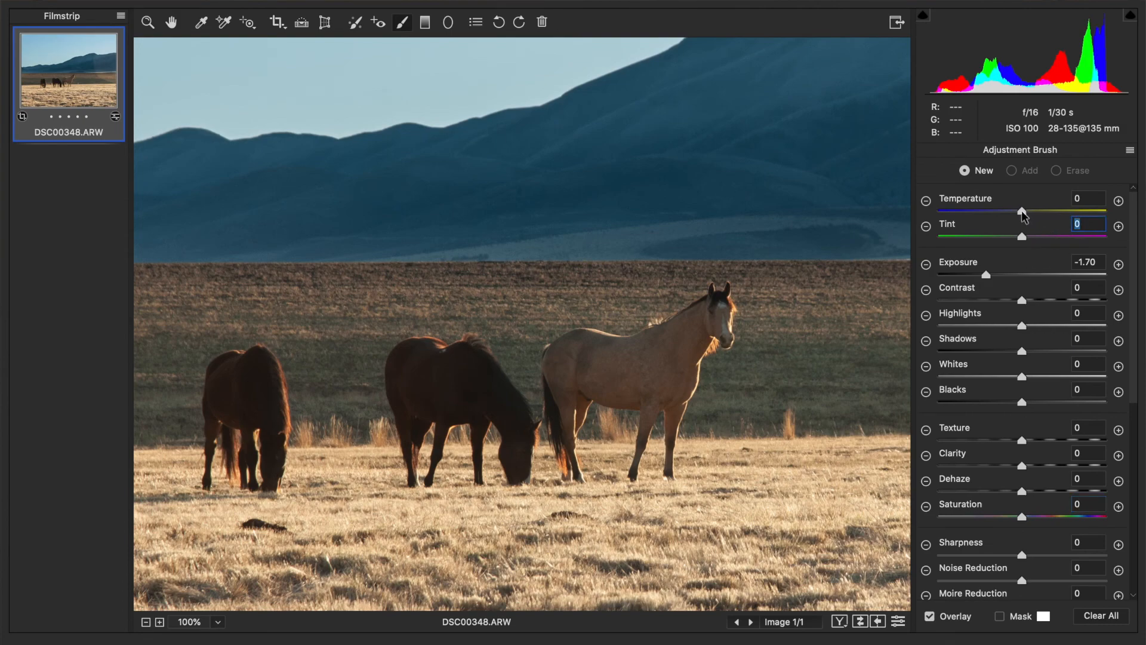
- Set the new brush adjustment to Temperature +2, Tint +2, Exposure +0.95 and Clarity +7
key(shift+Tab)
key(Tab)
key(Down)
key(Tab)
key(Up)
click(1023, 467)
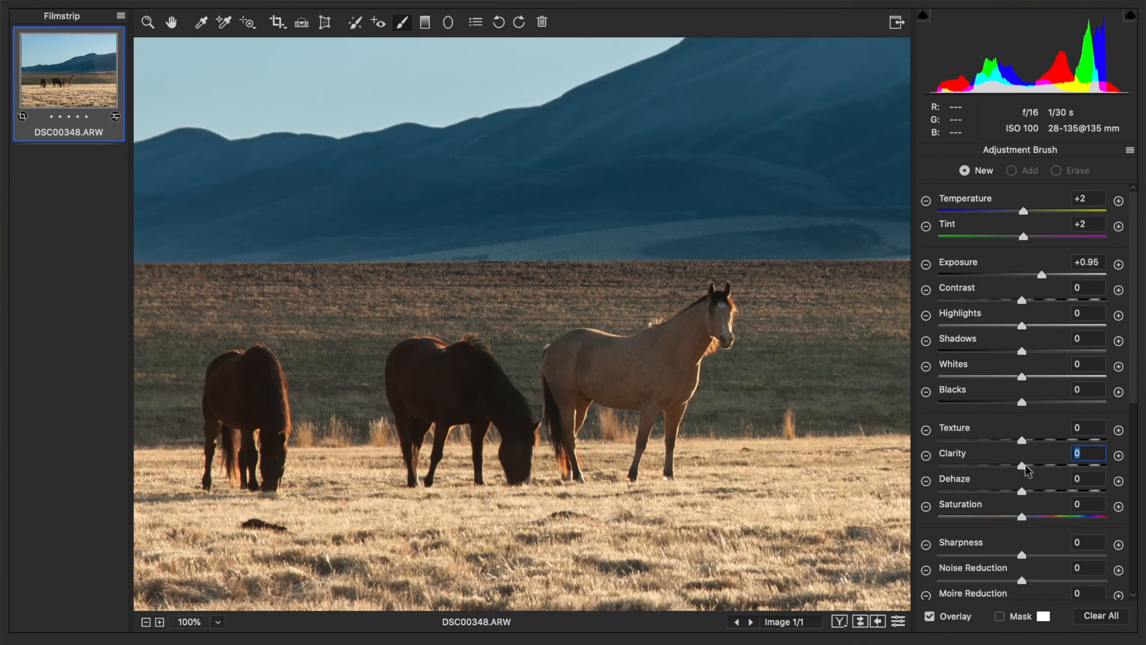
drag(1027, 470, 1027, 468)
- Shrink the brush and paint the new adjustment over the light horse's head and neck
click(159, 623)
click(159, 624)
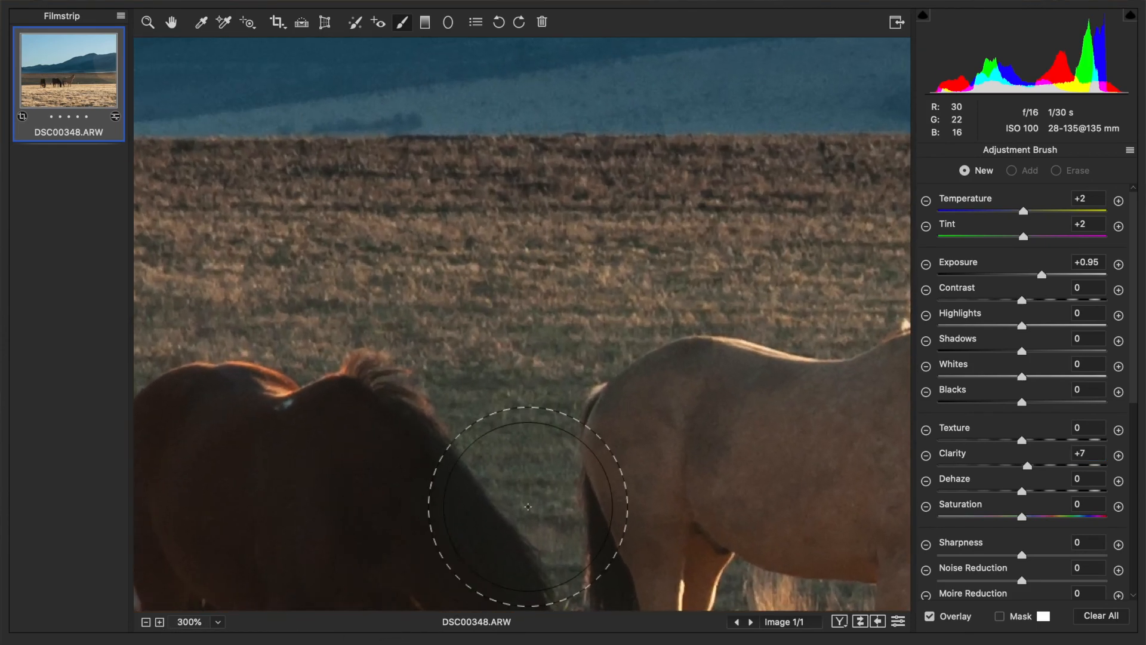
scroll(567, 491, right, 12)
scroll(569, 491, left, 2)
key(bracketleft)
key(bracketleft)
key(bracketleft)
key(bracketleft)
key(bracketleft)
mouse_move(408, 287)
mouse_down()
mouse_move(386, 258)
mouse_move(261, 348)
mouse_move(302, 301)
mouse_move(214, 347)
mouse_up()
- Extend the brushed adjustment over the light horse's back, hindquarters and belly and the rest of the horses
scroll(213, 345, left, 1)
scroll(213, 345, left, 10)
scroll(213, 340, down, 3)
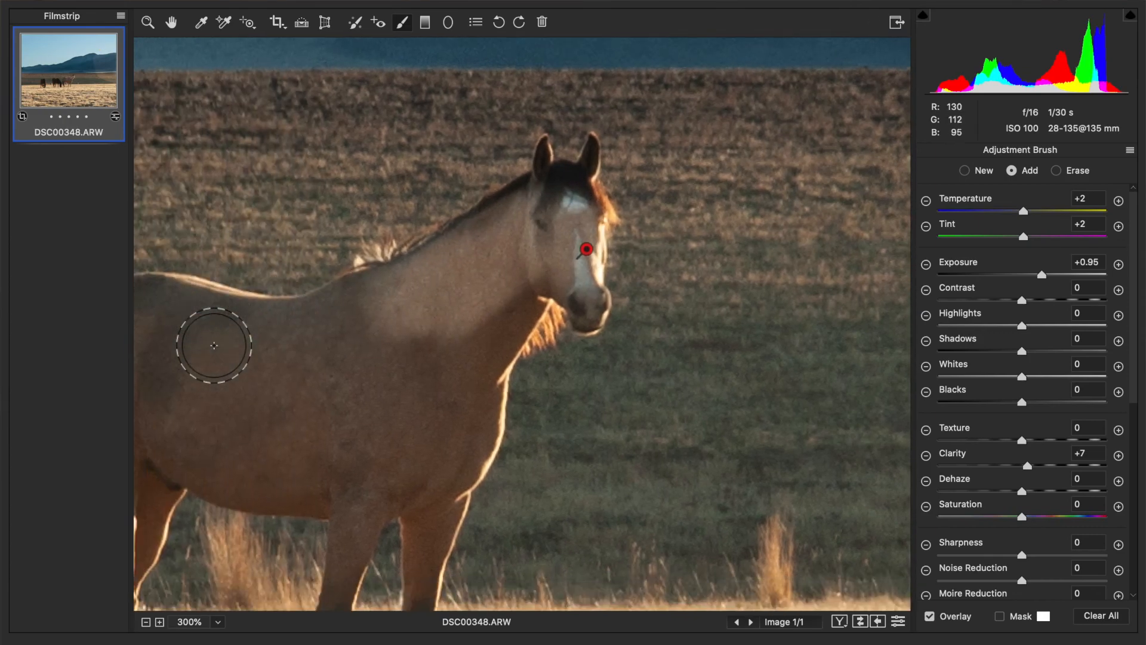
mouse_move(424, 276)
mouse_down()
mouse_move(326, 322)
mouse_move(205, 308)
mouse_up()
scroll(205, 309, left, 6)
mouse_move(302, 314)
mouse_down()
mouse_move(232, 322)
mouse_move(199, 404)
mouse_up()
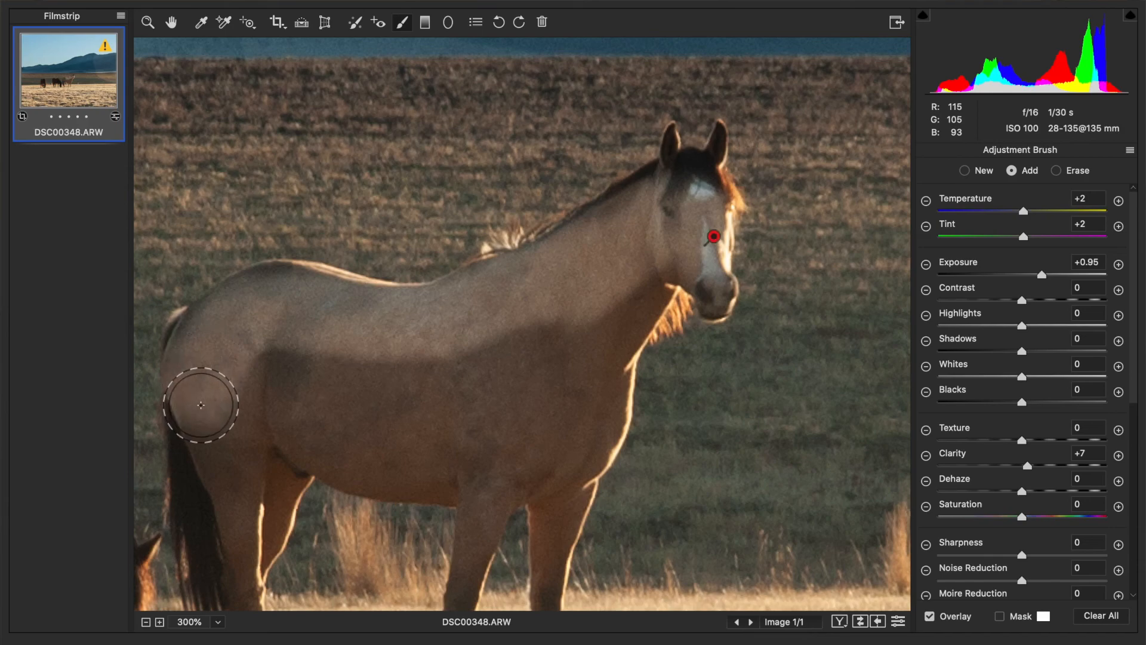
mouse_move(478, 389)
mouse_down()
mouse_move(269, 370)
mouse_move(524, 366)
mouse_move(605, 315)
mouse_move(637, 271)
mouse_move(568, 397)
mouse_up()
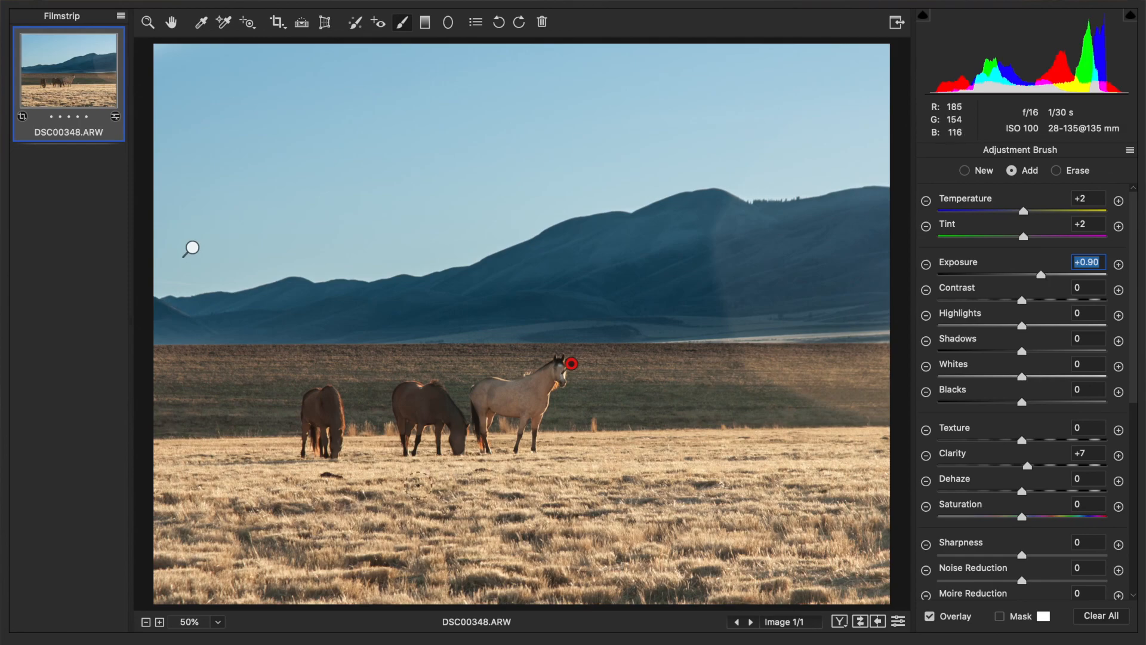
- Compare the horses at 100% and in the full view, and set their brush adjustment's Exposure to +0.10
click(183, 622)
click(292, 530)
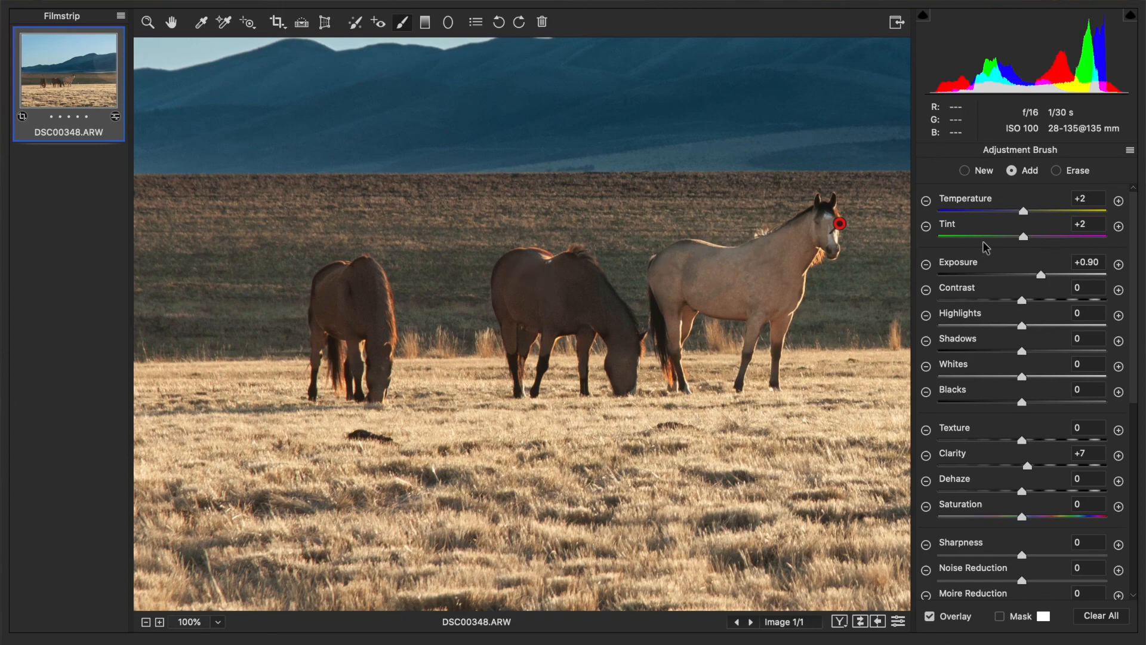
click(218, 622)
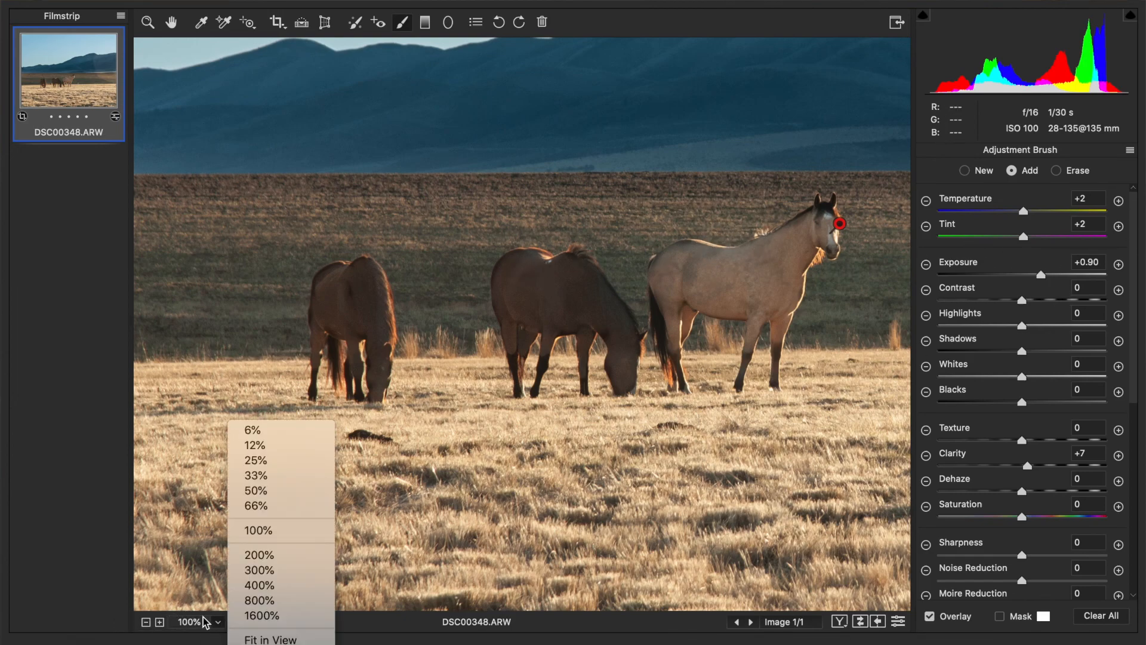
click(248, 638)
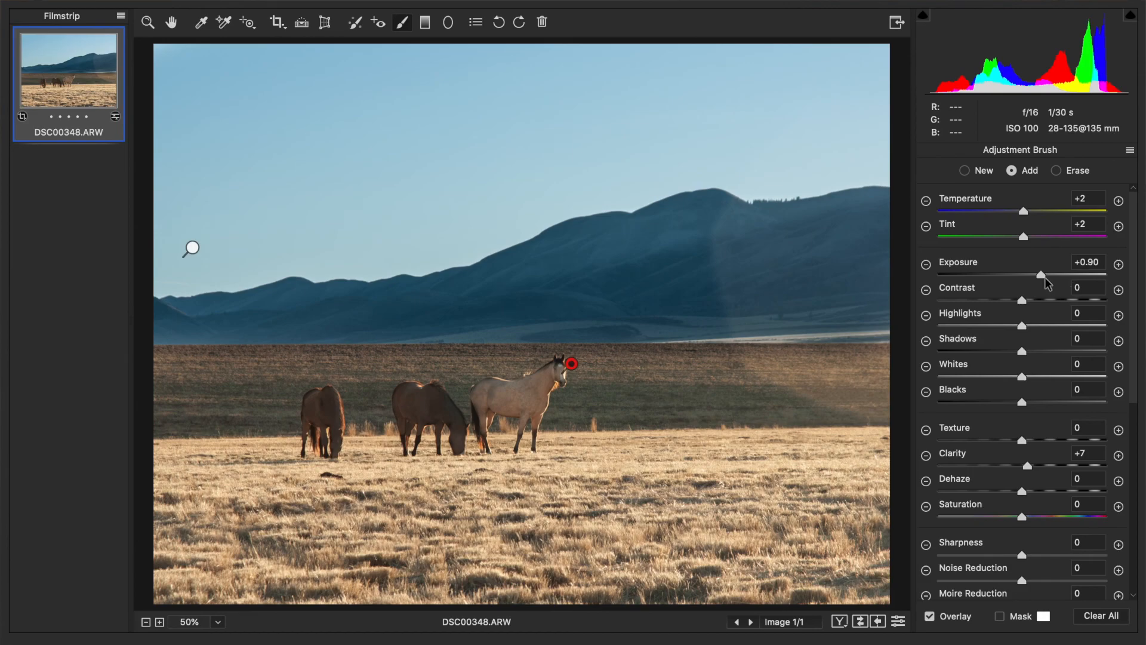
drag(1041, 277, 1029, 275)
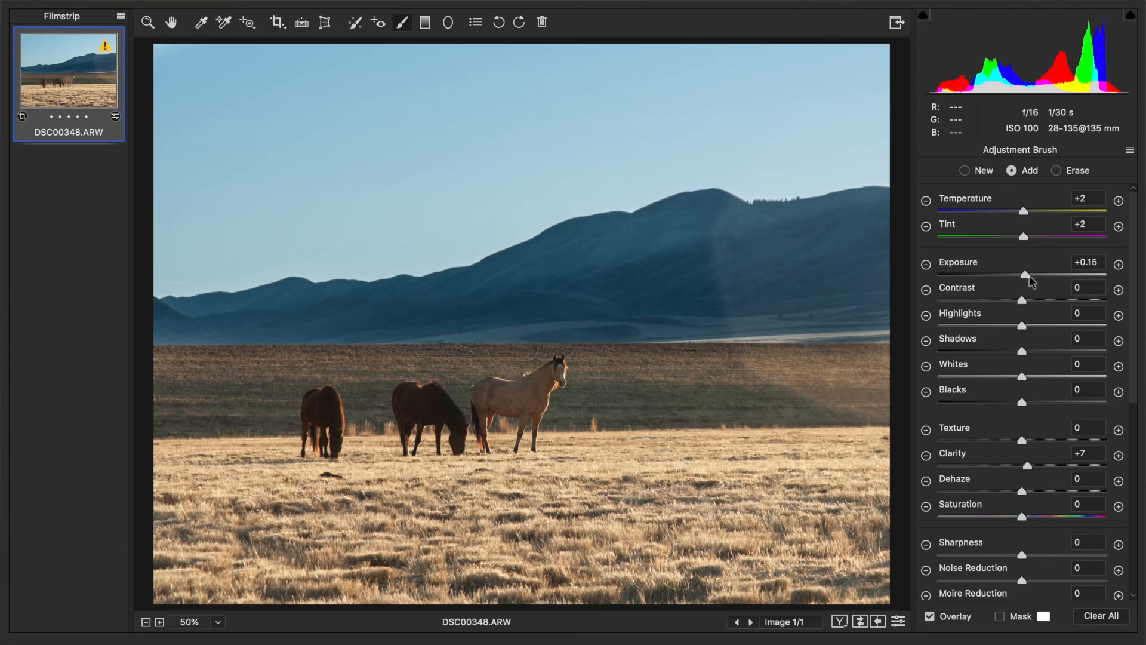
drag(1029, 274, 1029, 275)
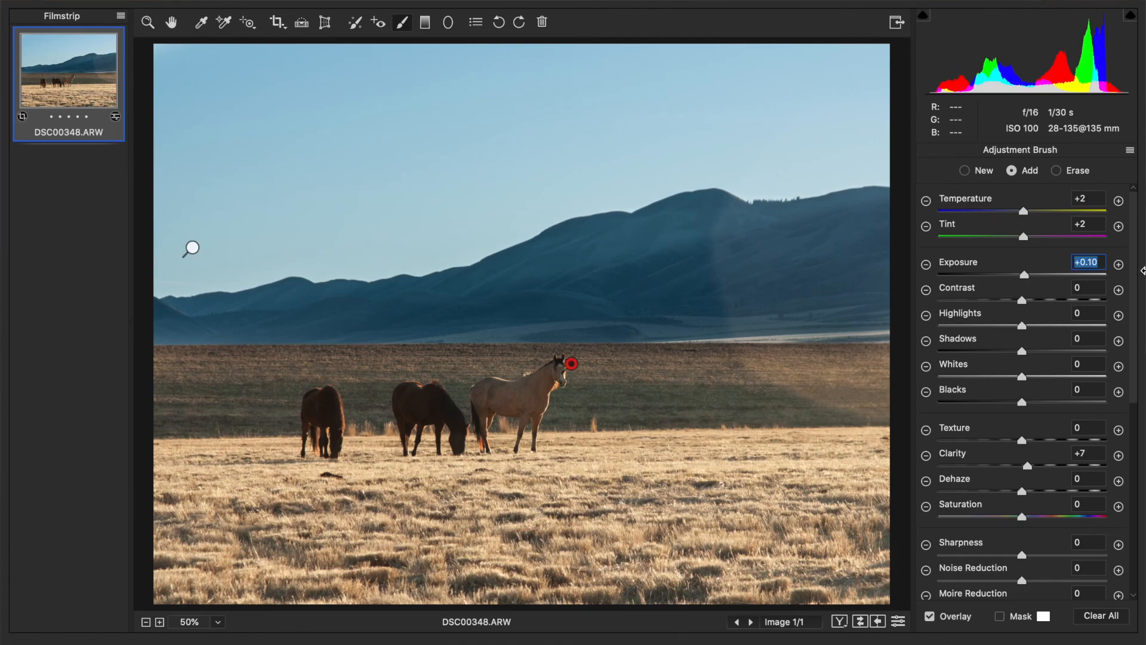
text(0)
key(Return)
- Set the horse brush adjustment's Clarity to +11 and Shadows to +2
click(1034, 465)
drag(1034, 467, 1032, 466)
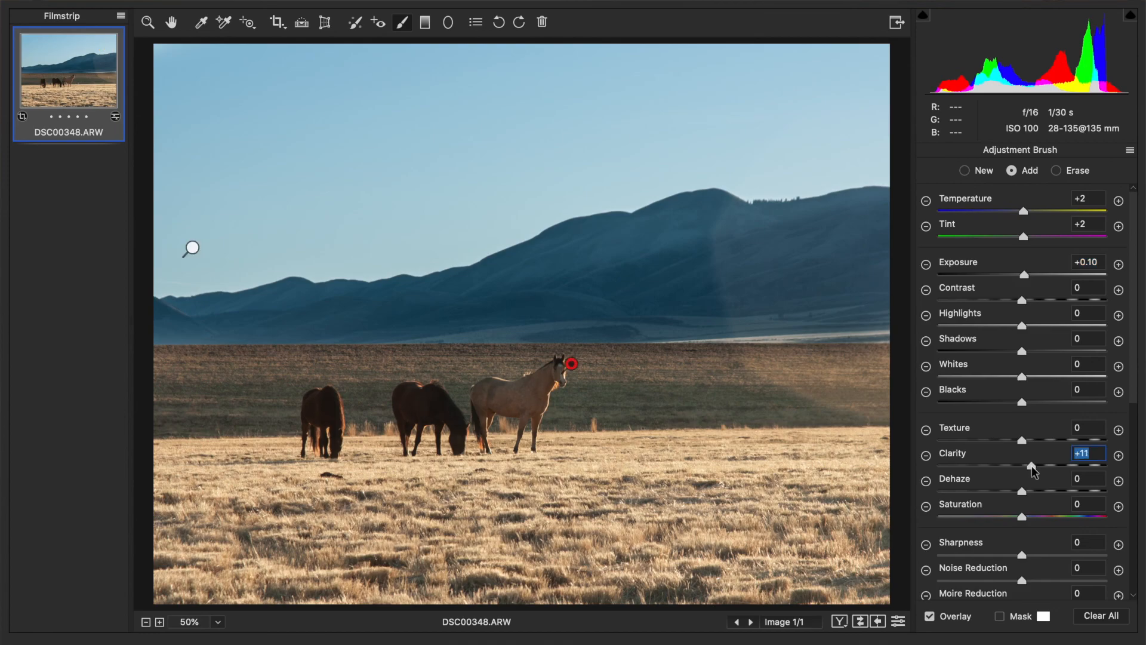
click(1028, 353)
click(188, 621)
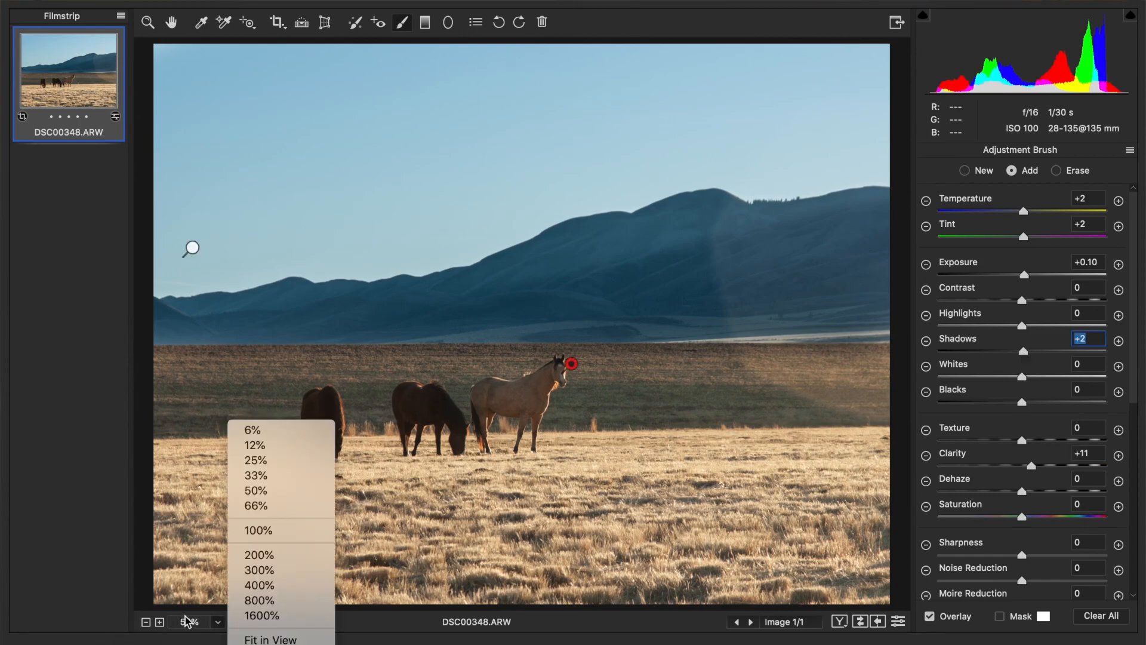
click(238, 639)
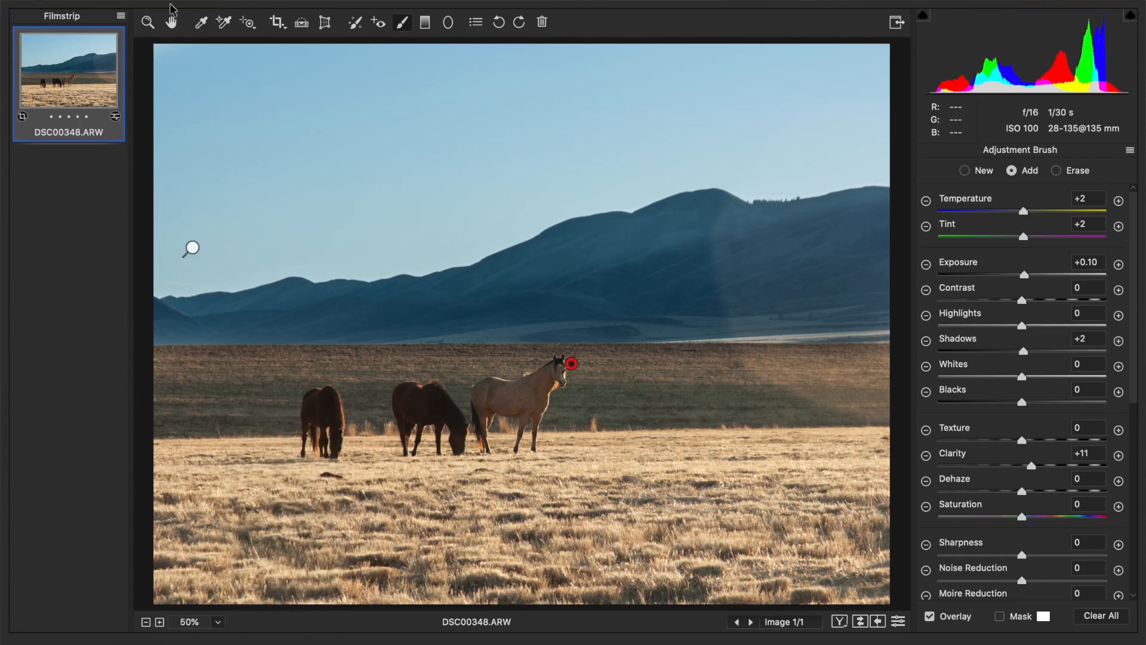
- Add a post-crop vignette to the photo with Amount -11 and Midpoint 53
click(171, 21)
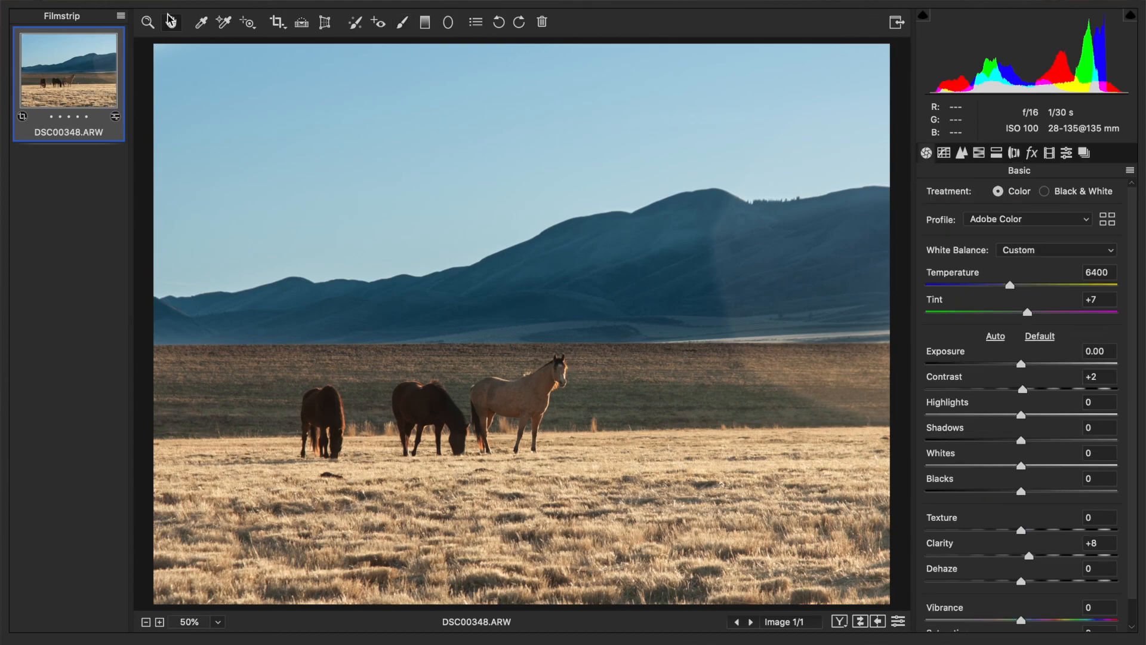
click(1032, 153)
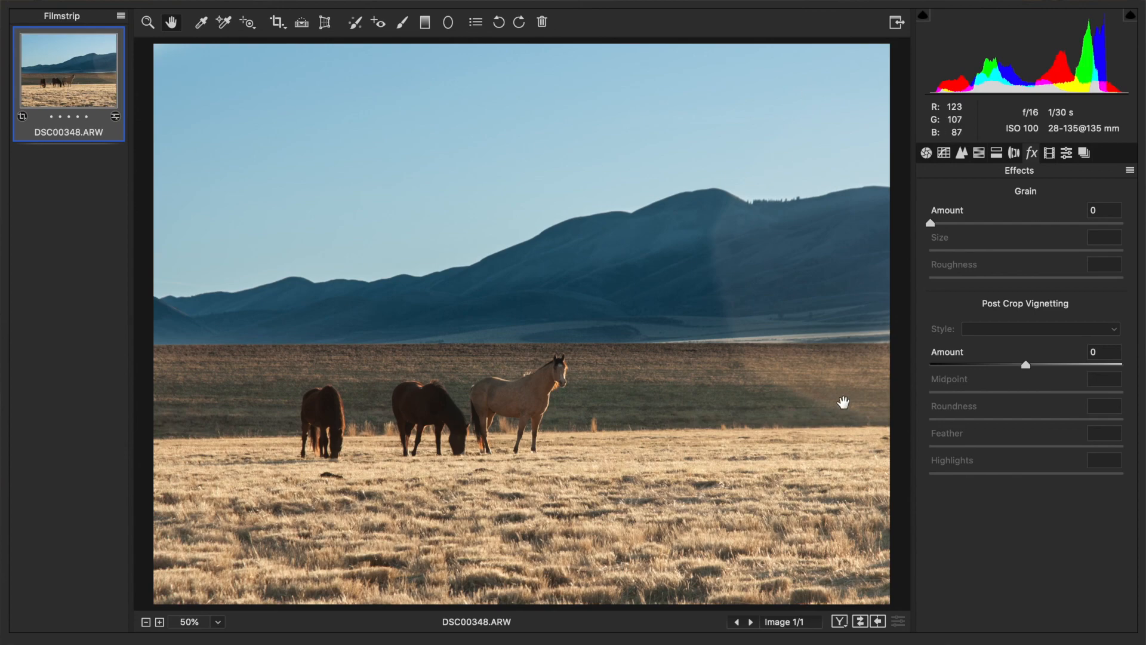
drag(1024, 366, 1018, 366)
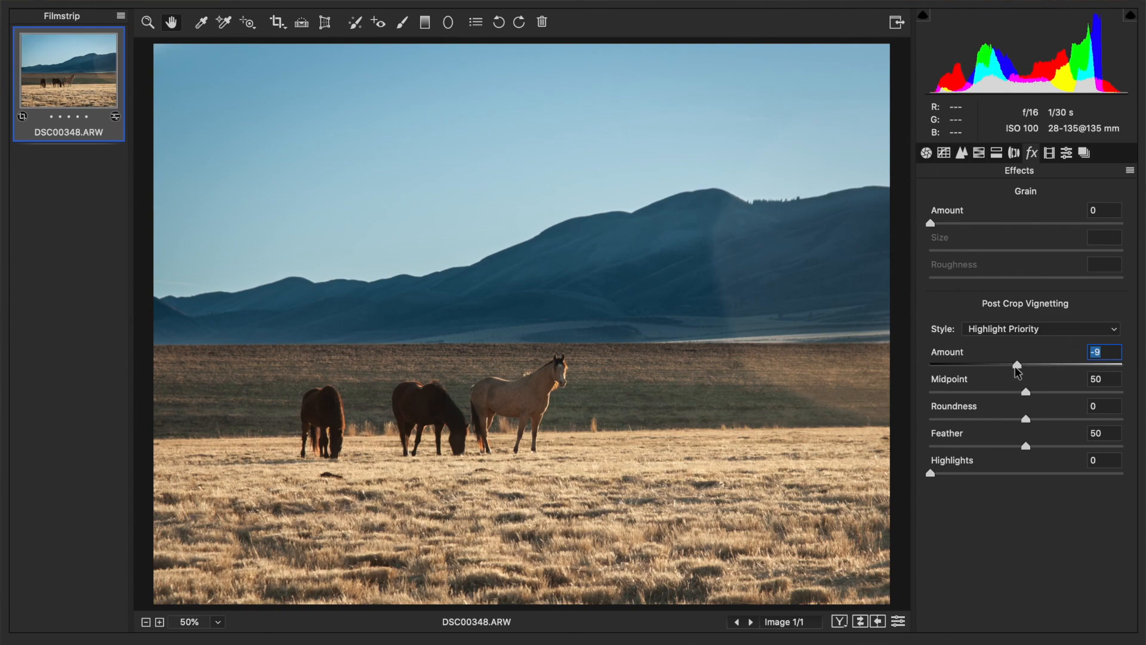
drag(1019, 366, 1016, 364)
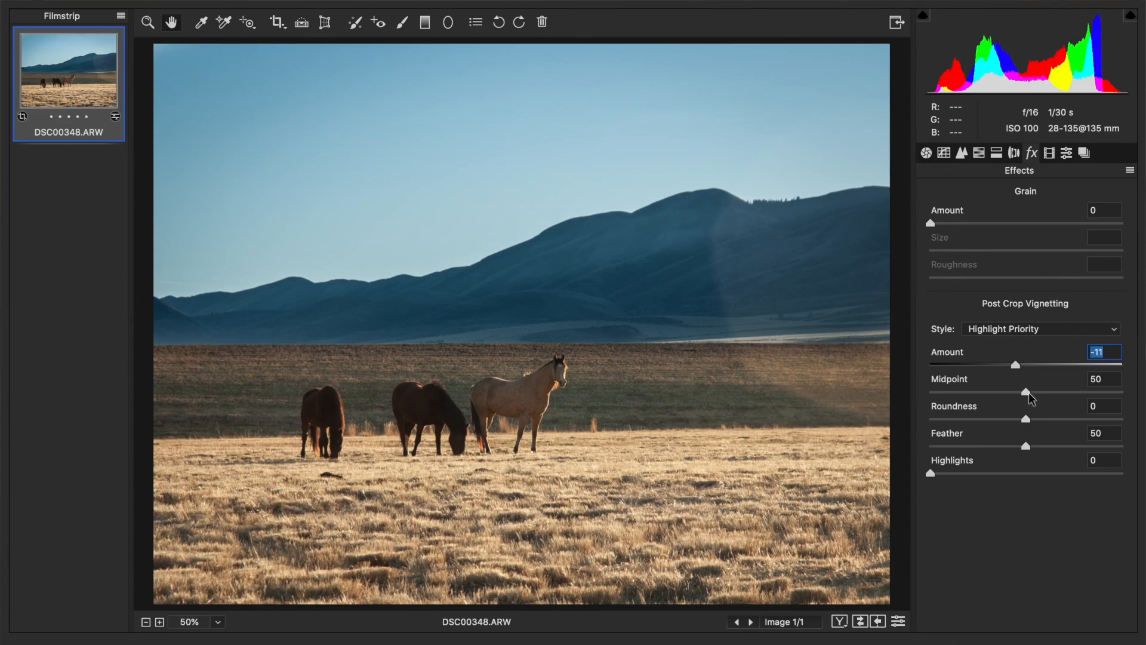
drag(1029, 392, 1034, 395)
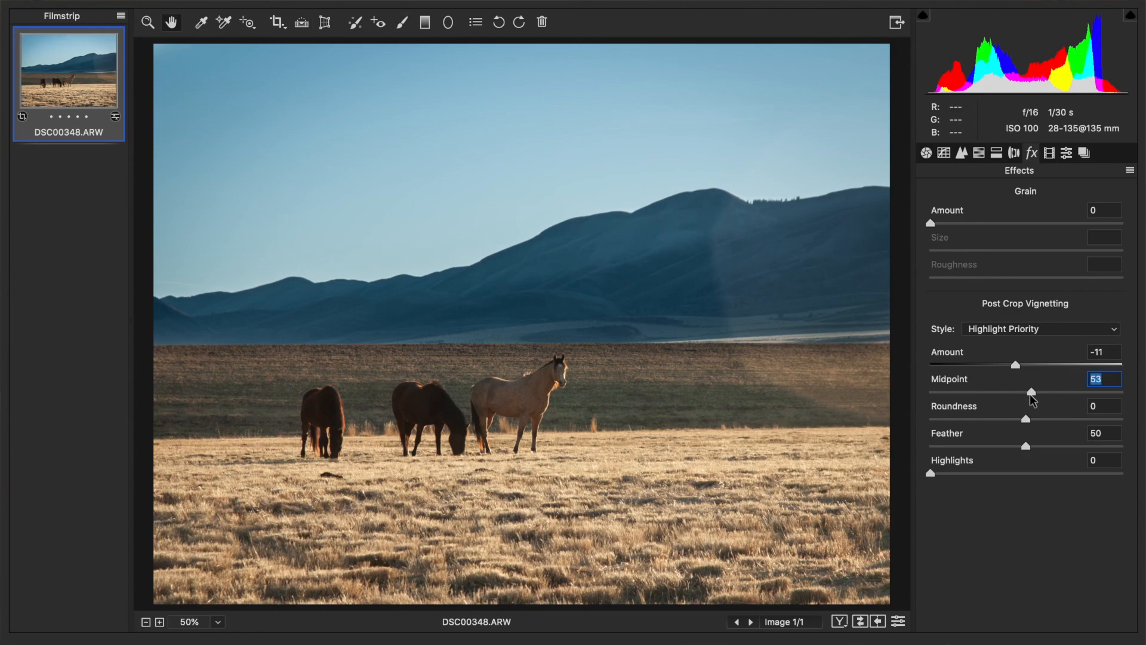
- Reselect the sky and mountain brush adjustment and set its Temperature to -50 and Saturation to +14
click(944, 153)
click(926, 153)
click(403, 23)
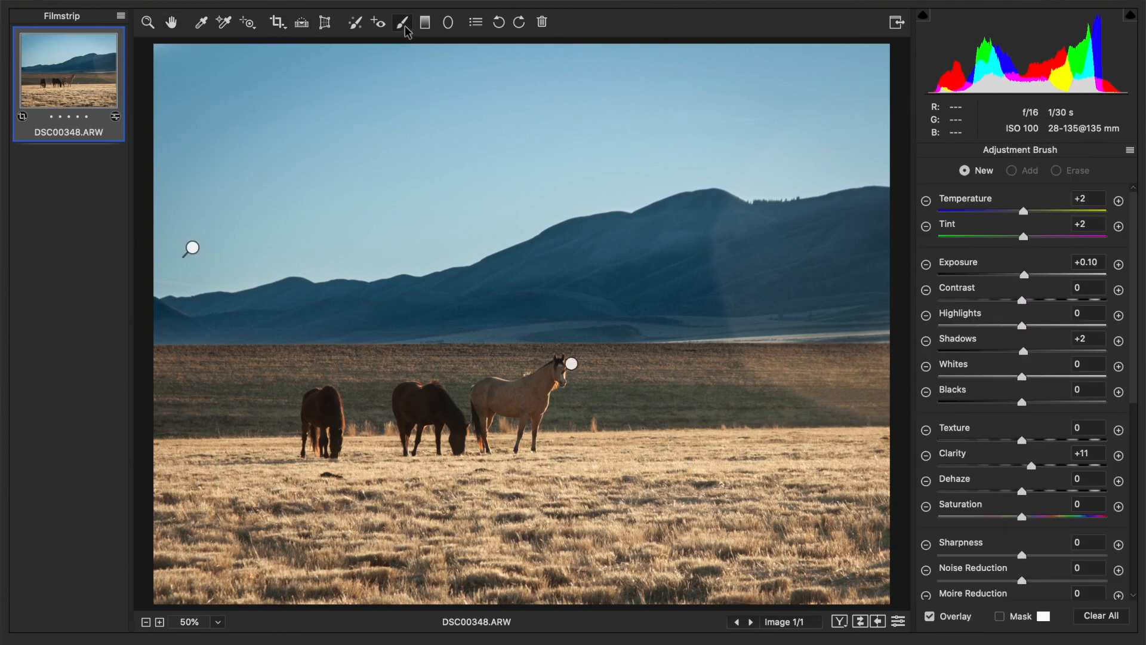
click(192, 248)
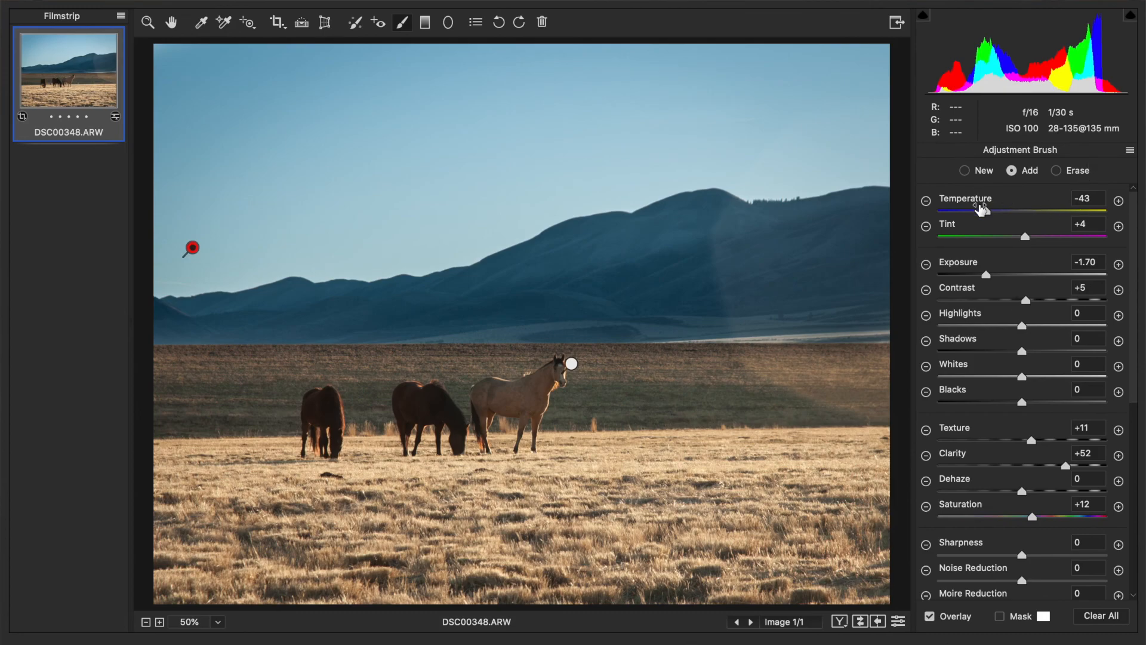
drag(986, 215, 981, 217)
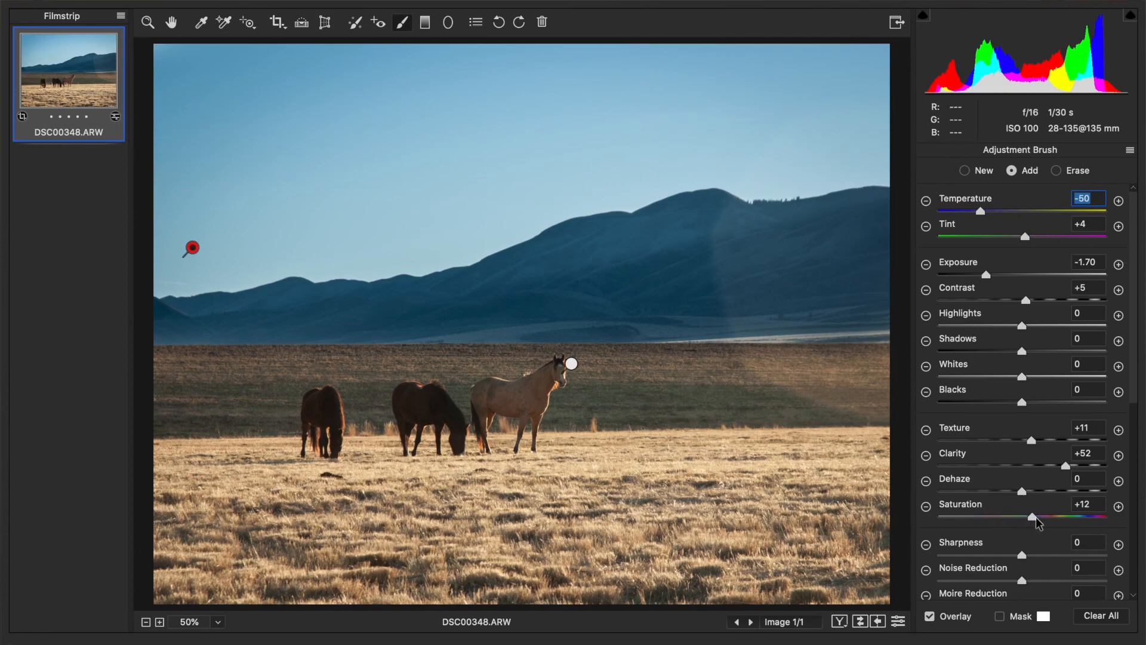
drag(1039, 523, 1041, 523)
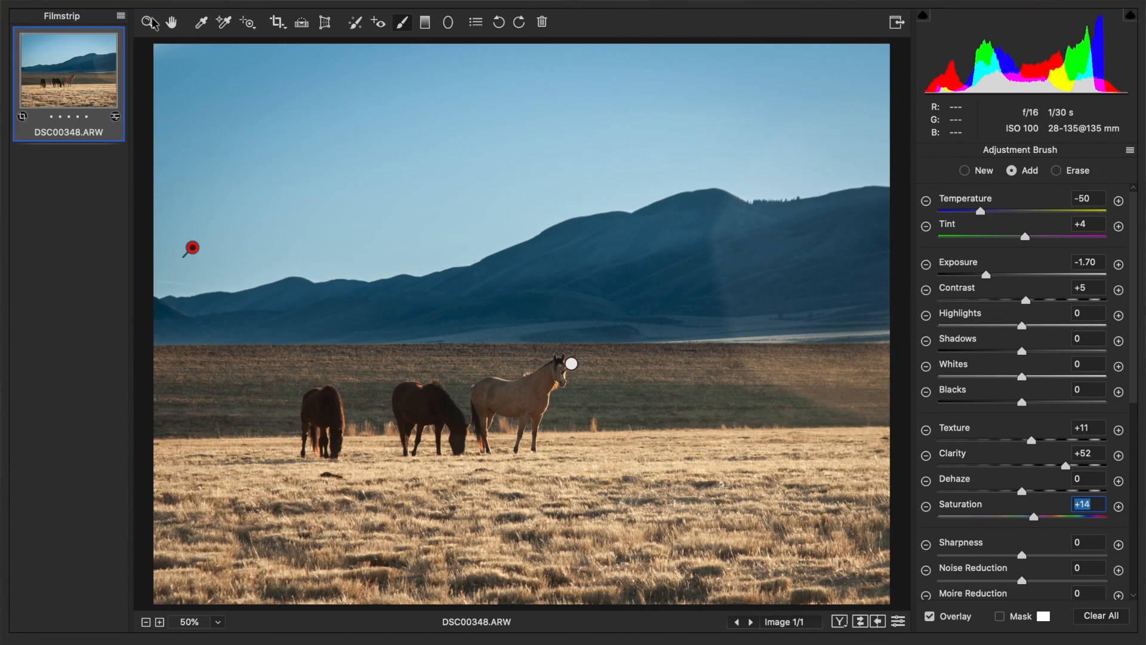
- Set the overall Vibrance to +13 and the HSL luminance to +9 for Oranges and +8 for Yellows
click(174, 24)
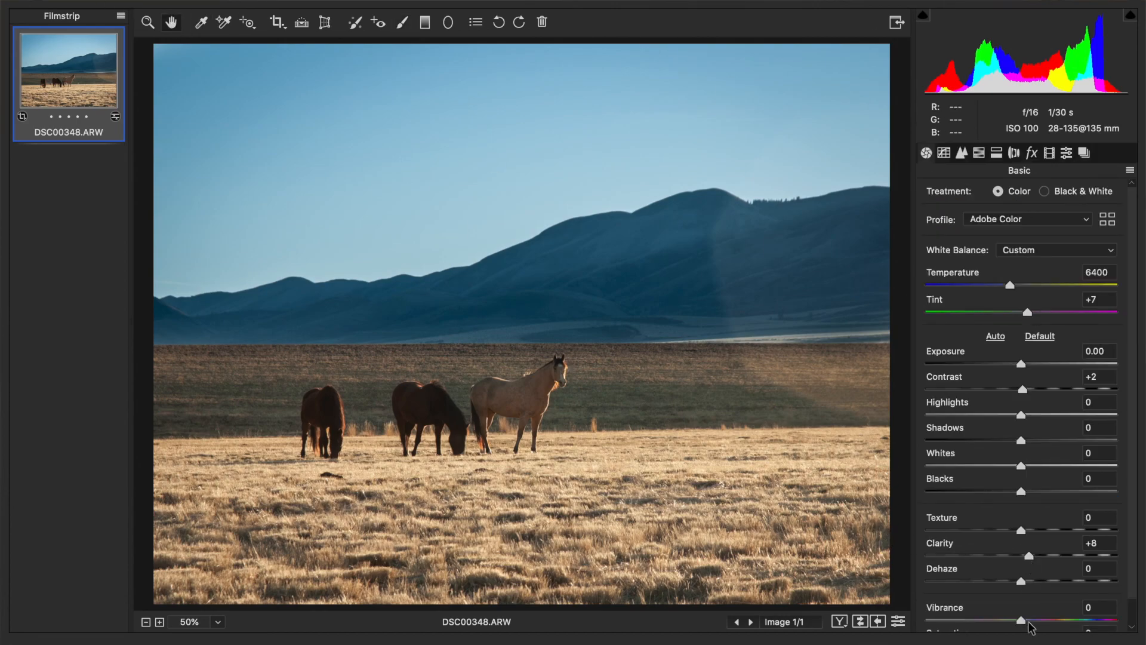
drag(1030, 622, 1033, 622)
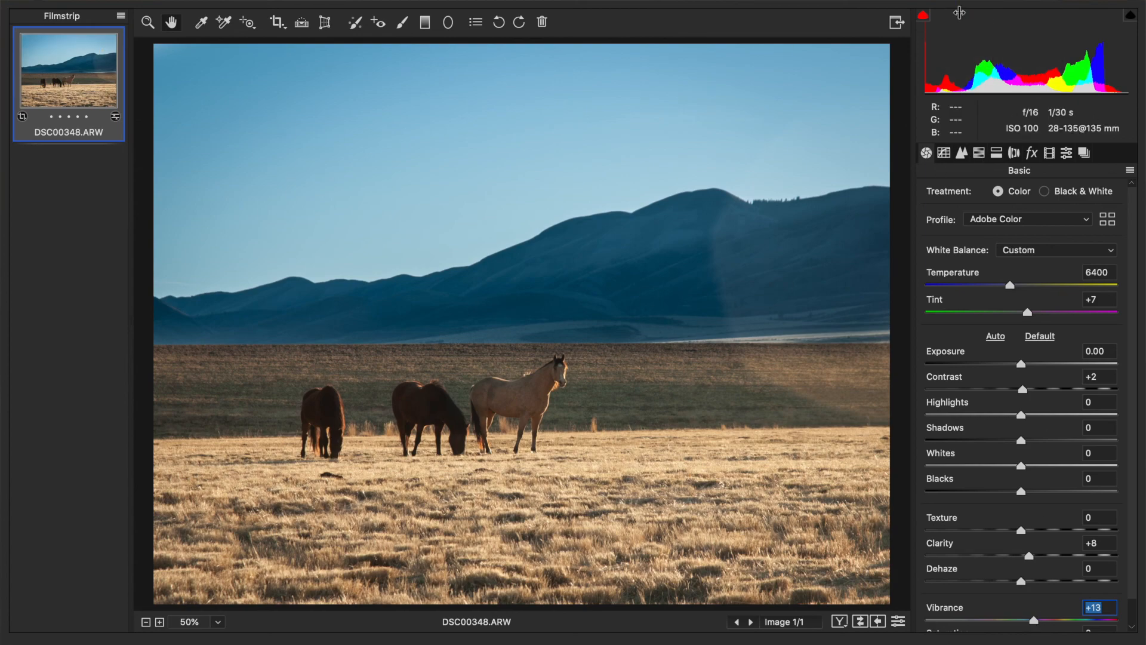
click(979, 152)
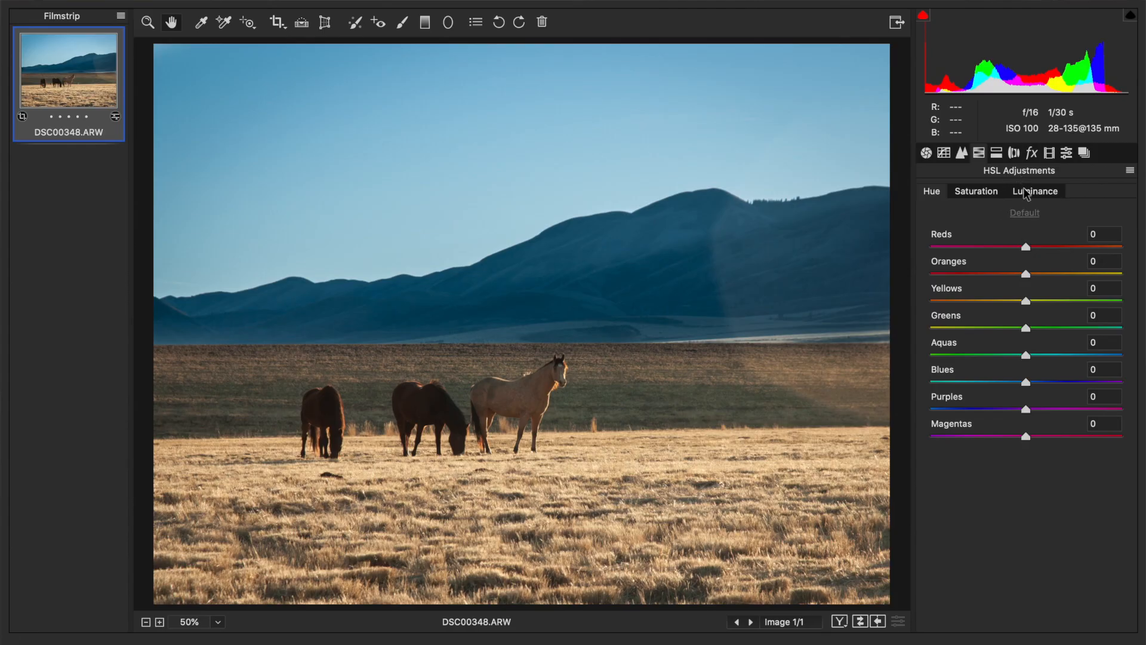
click(1031, 193)
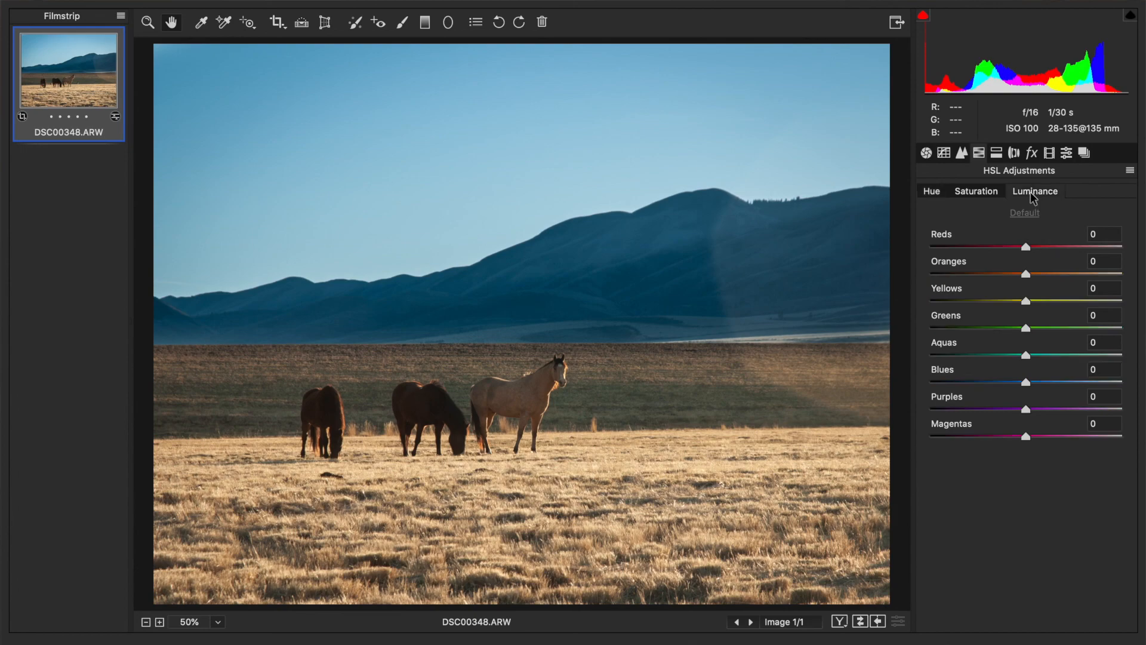
drag(1027, 274, 1035, 274)
click(1033, 300)
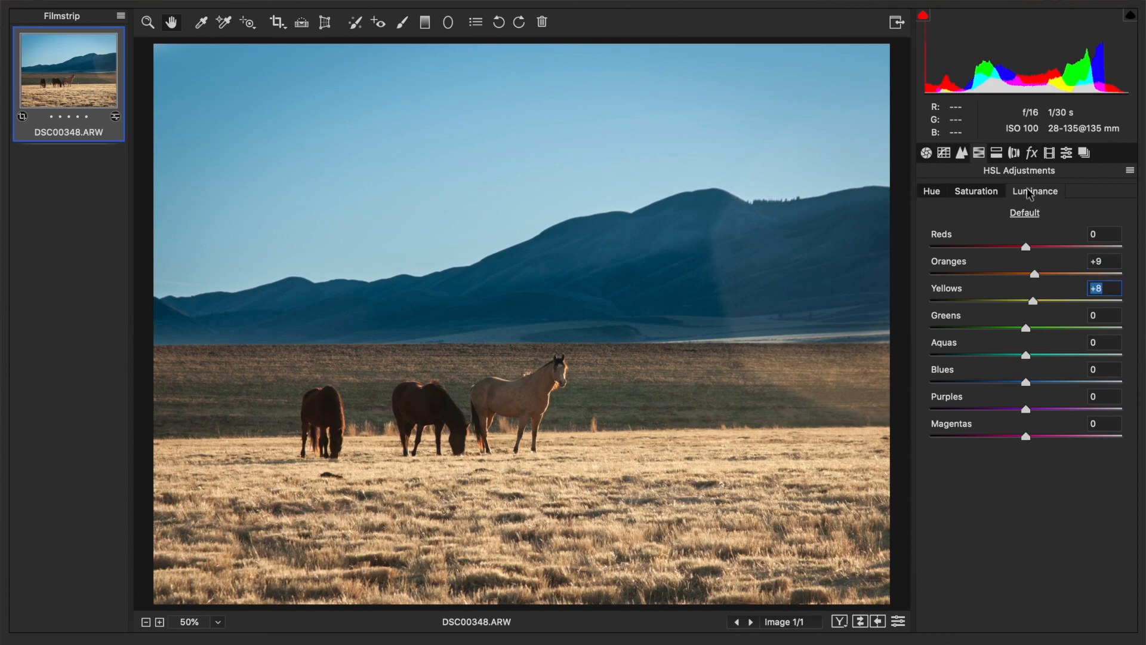
- Set the HSL saturation to +12 for Oranges and +14 for Yellows
click(987, 192)
drag(1036, 273, 1040, 278)
click(1039, 300)
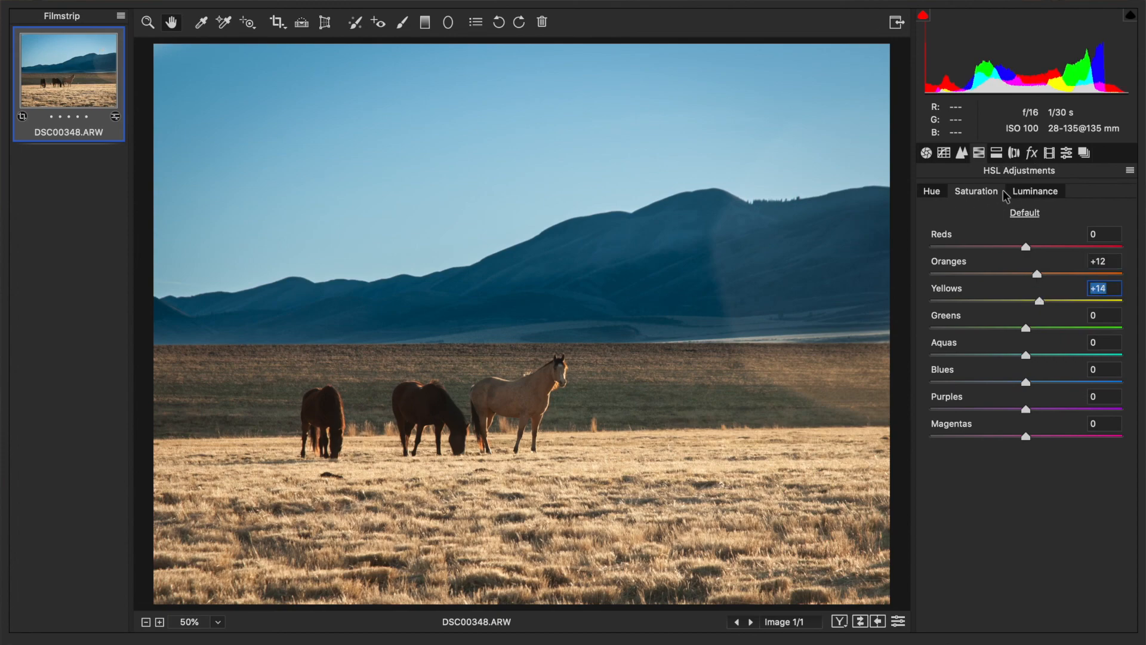
- Shift the Greens hue toward yellow, reduce the Greens saturation, and finish the raw edit
click(931, 192)
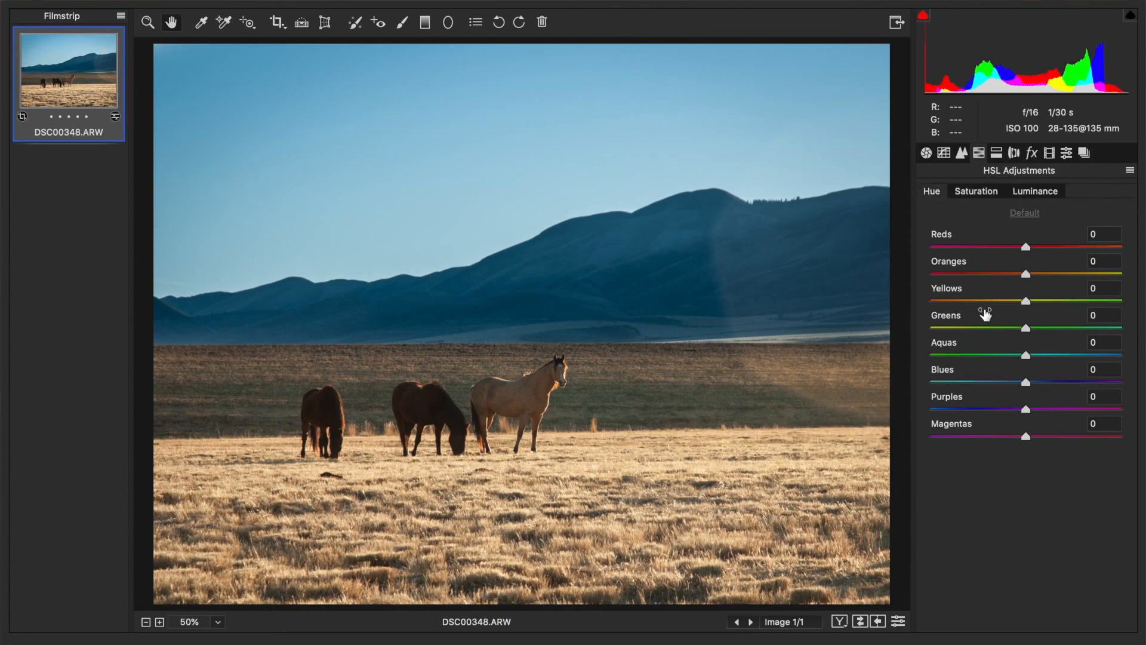
drag(1026, 330, 1009, 330)
click(981, 186)
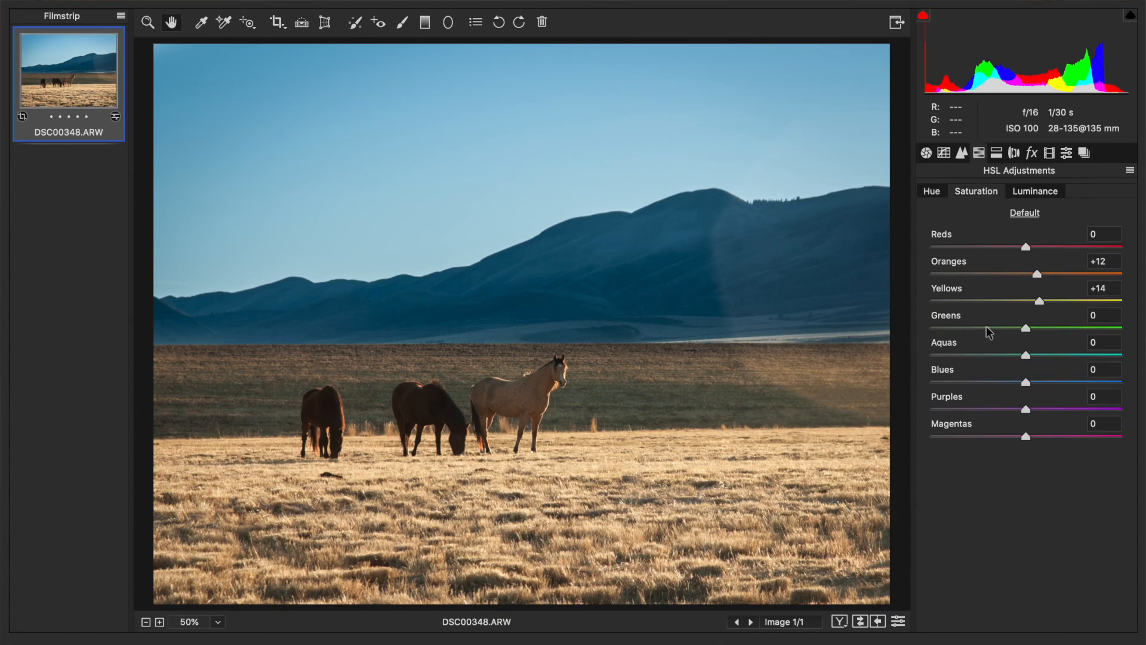
drag(1001, 328, 997, 331)
drag(997, 330, 997, 331)
key(Return)
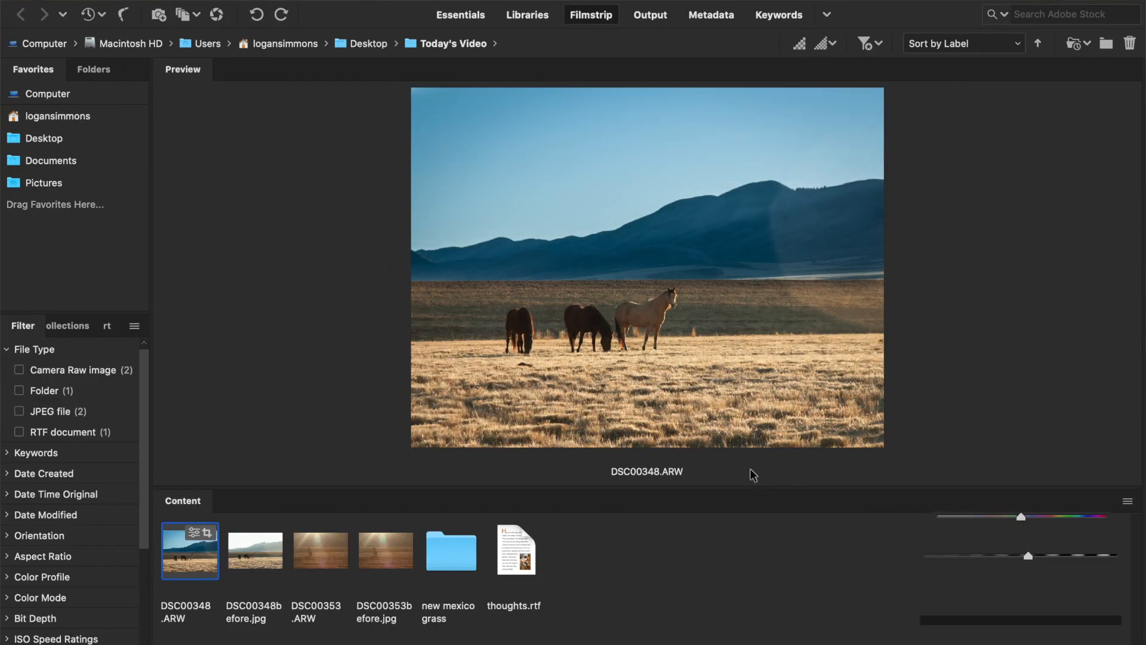
- Switch to Photoshop and extend the photo's canvas by 2 inches in width and height with a white border
mouse_move(642, 636)
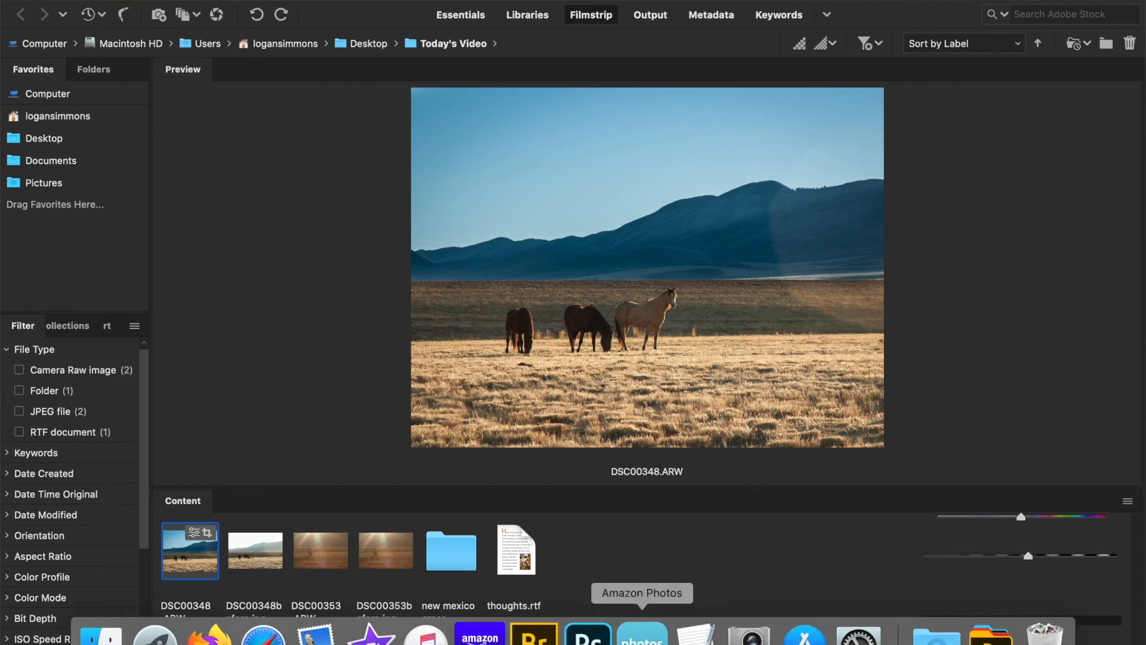
click(588, 637)
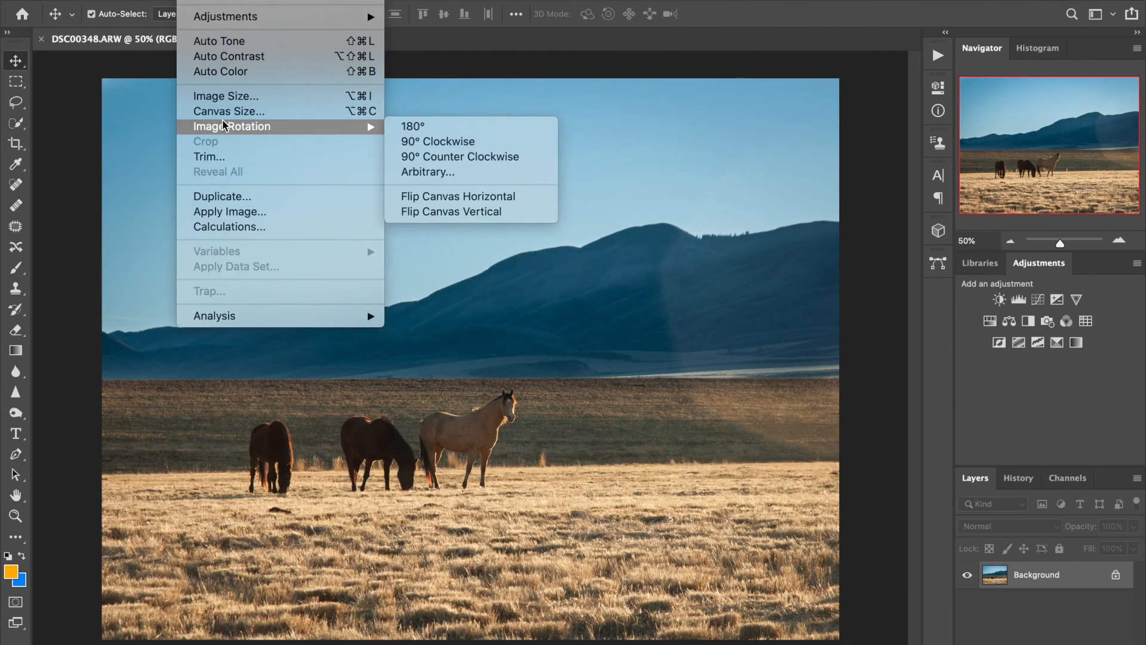
click(215, 111)
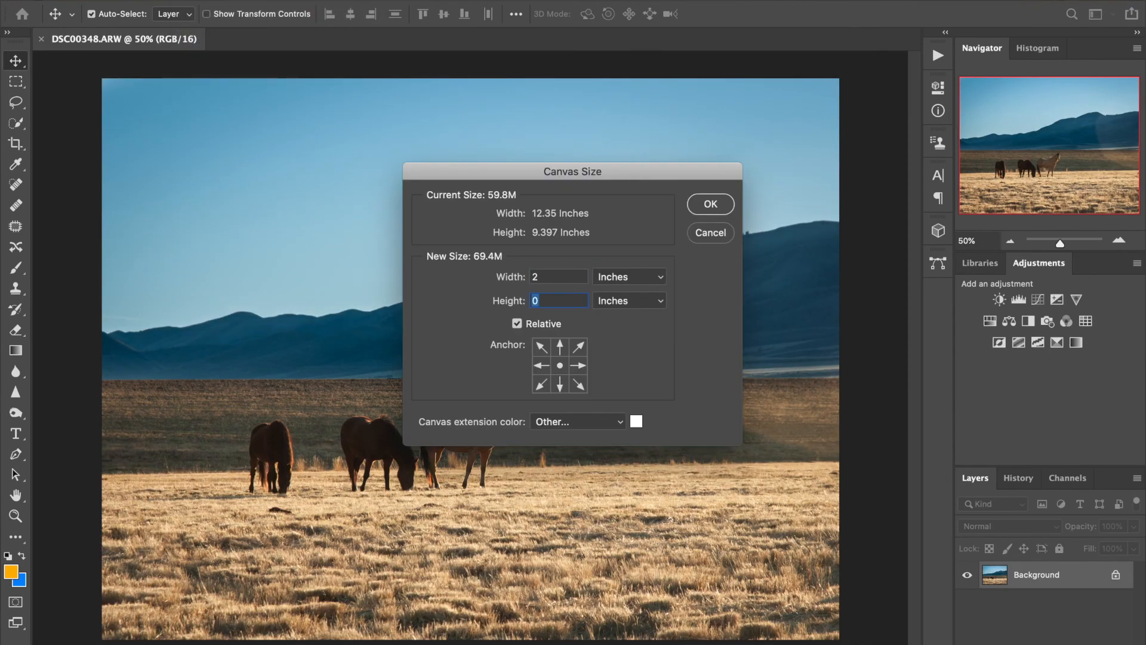
text(2)
key(Return)
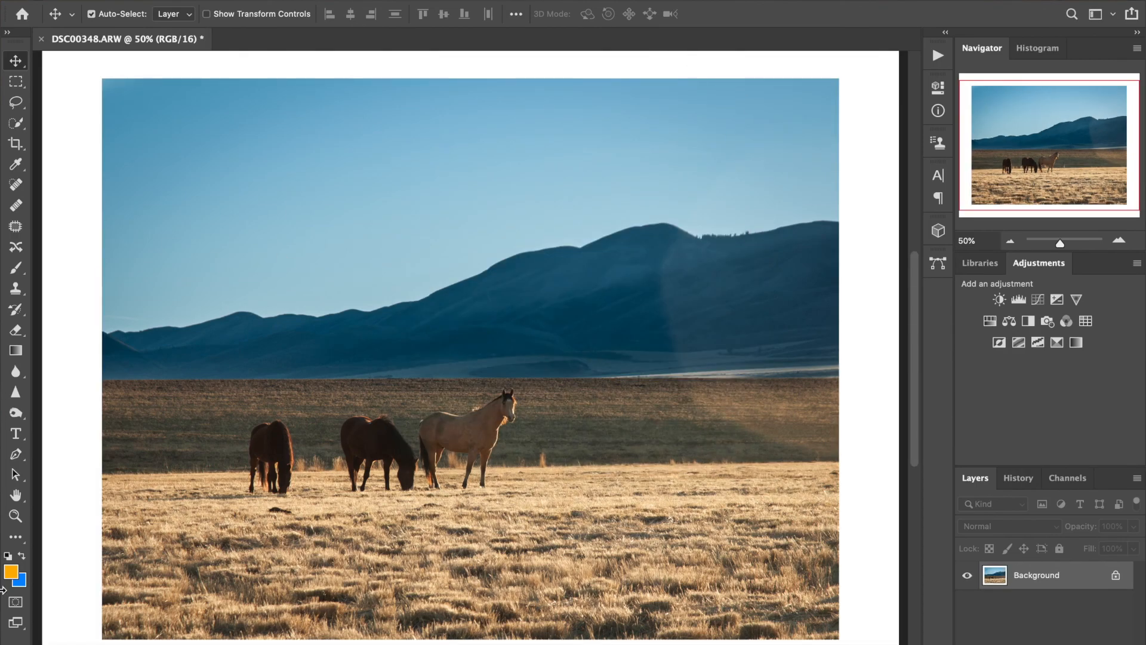
- View the white-bordered photo full screen at 45% zoom with all panels hidden
click(16, 515)
key(f)
key(f)
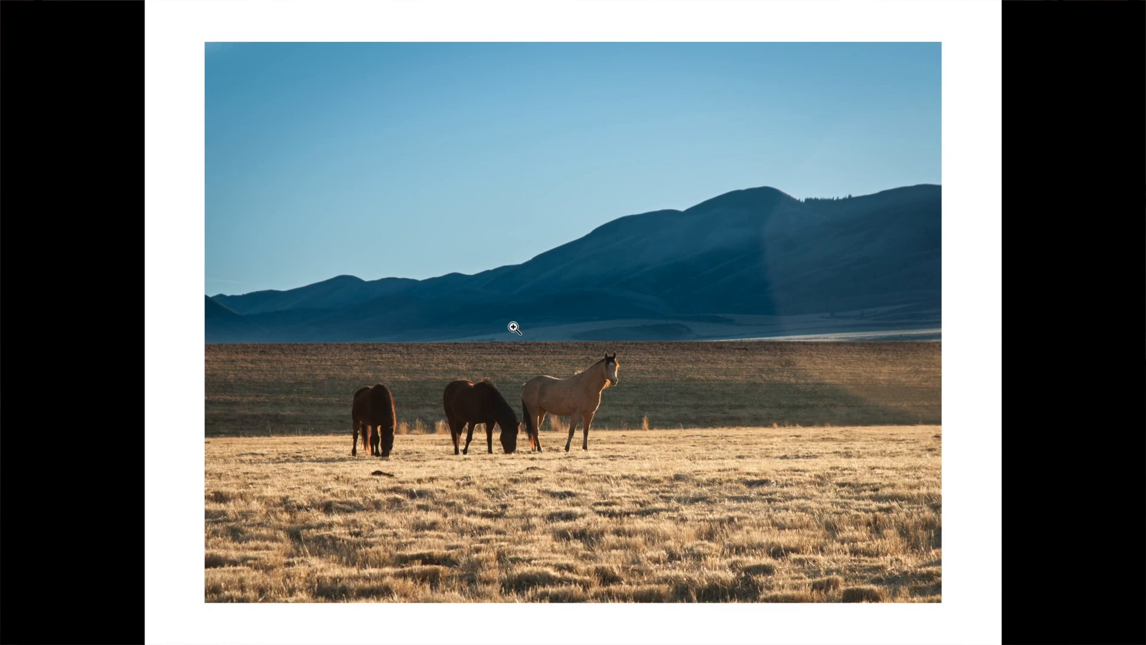
key(Tab)
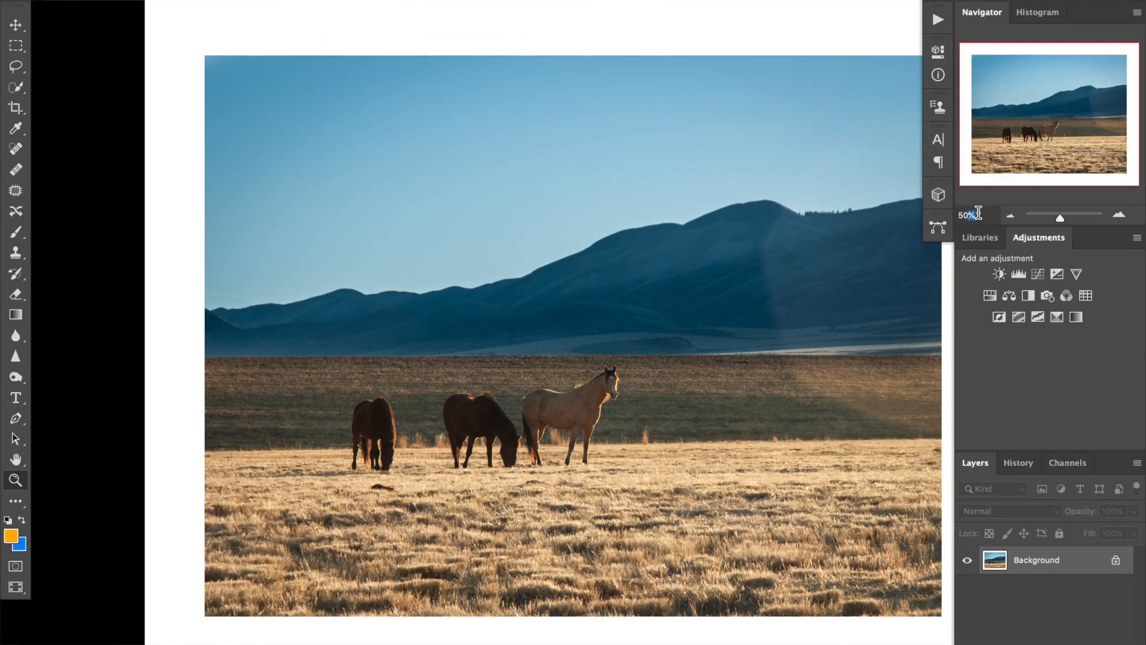
text(45)
key(Return)
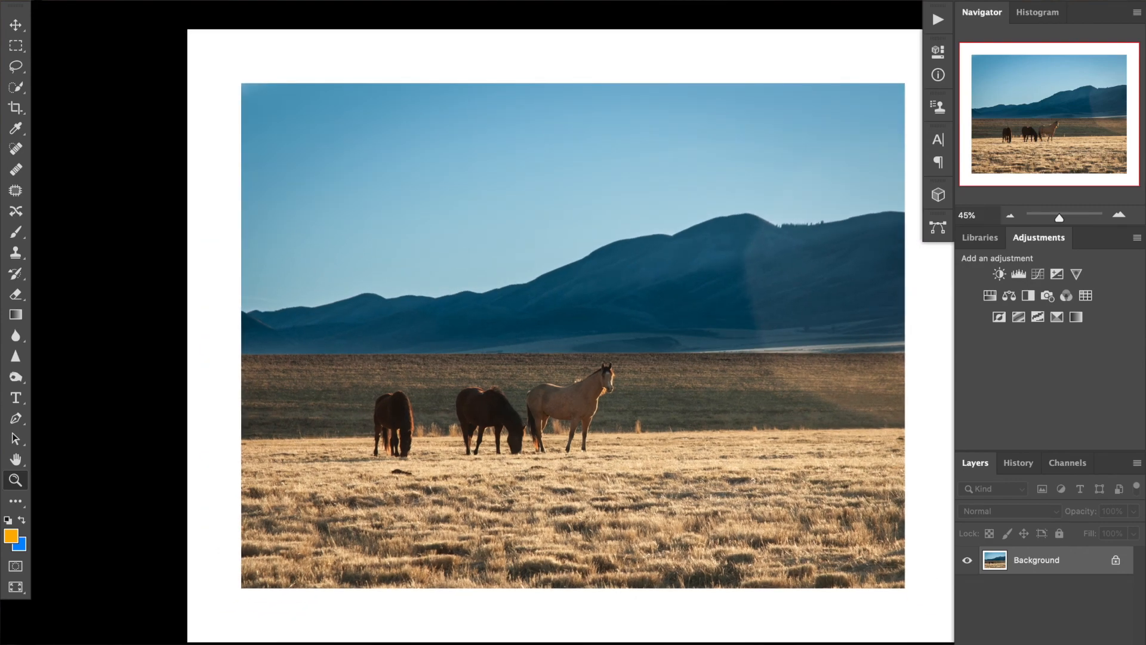
key(Tab)
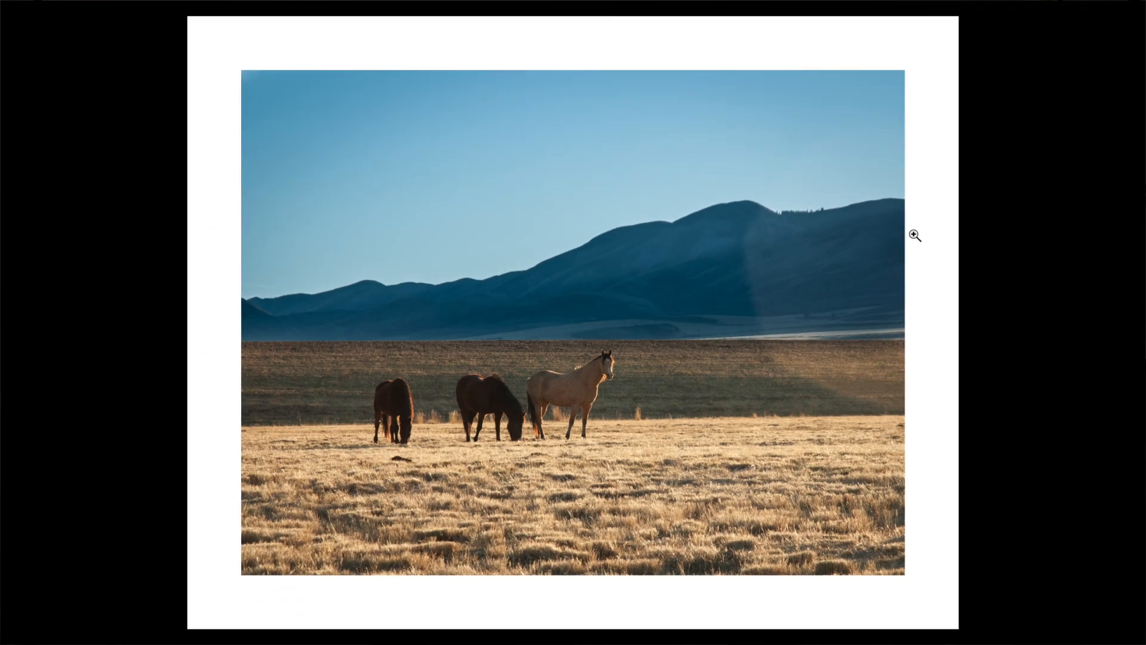